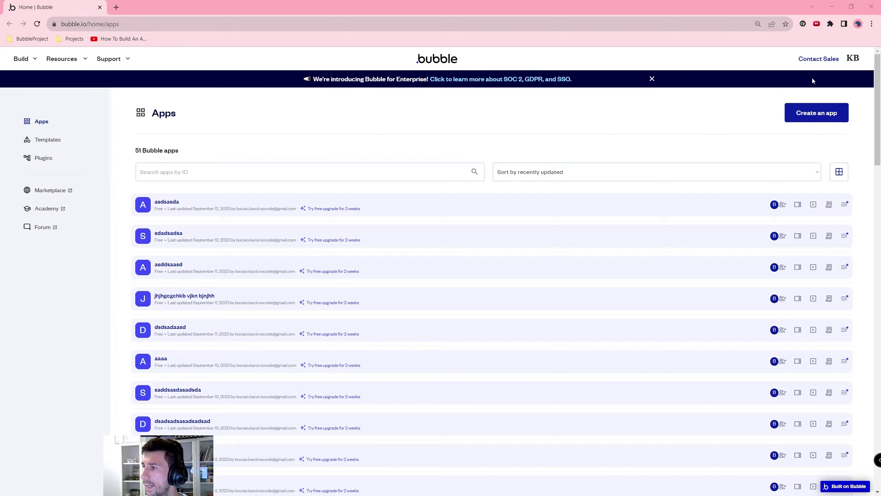
Step: Create a new app named asdasddsaasddsa and start it on the free basic features plan
click(817, 113)
text(asdasddsaasddsa)
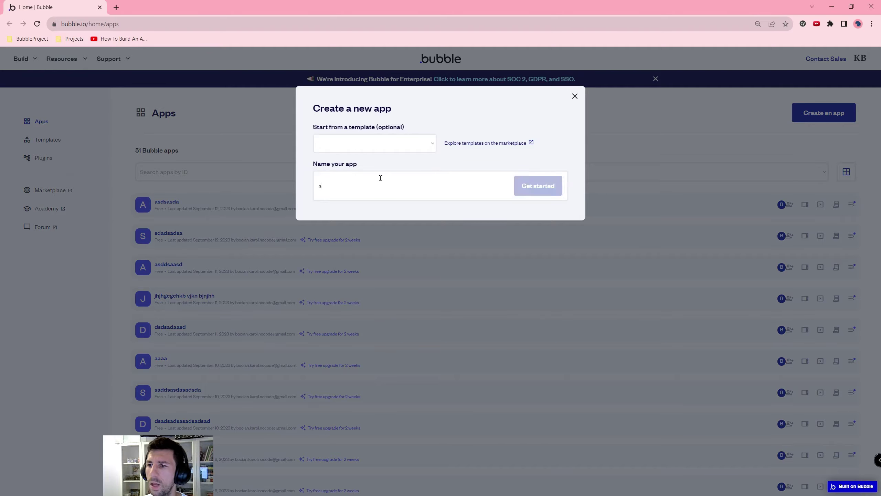
click(527, 187)
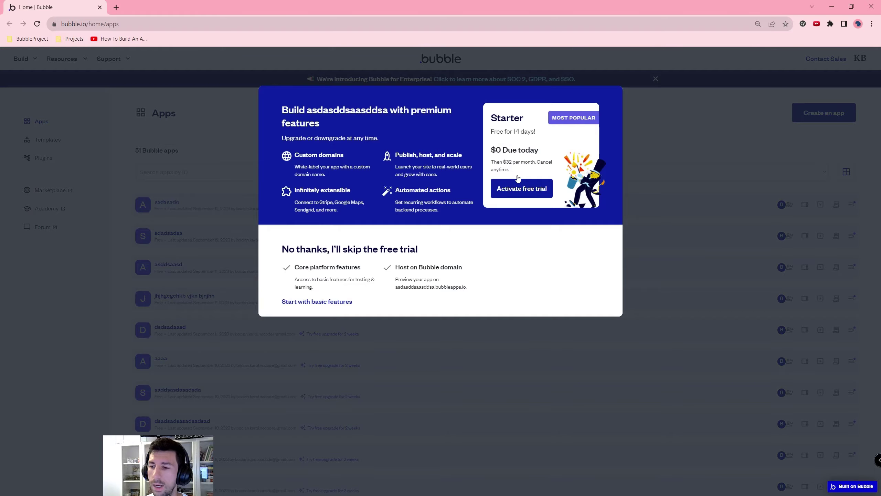
click(317, 302)
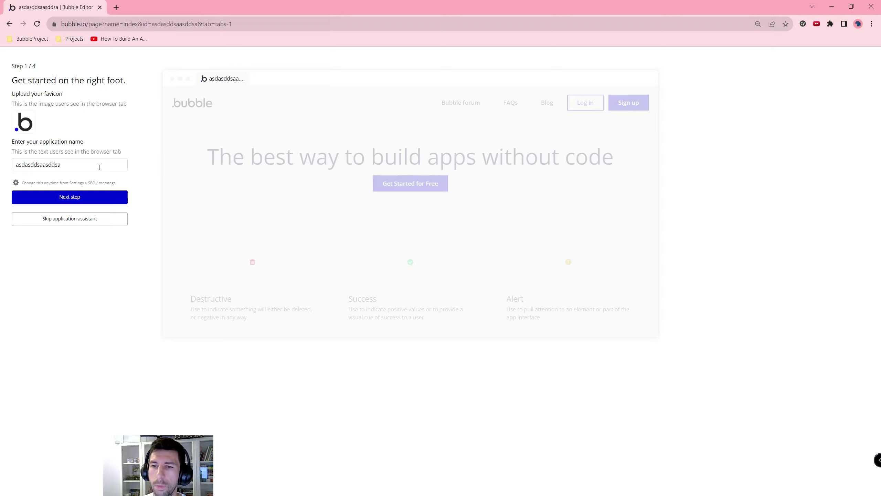
Step: Rename the app to My App and choose PT Sans as the app font
double_click(99, 167)
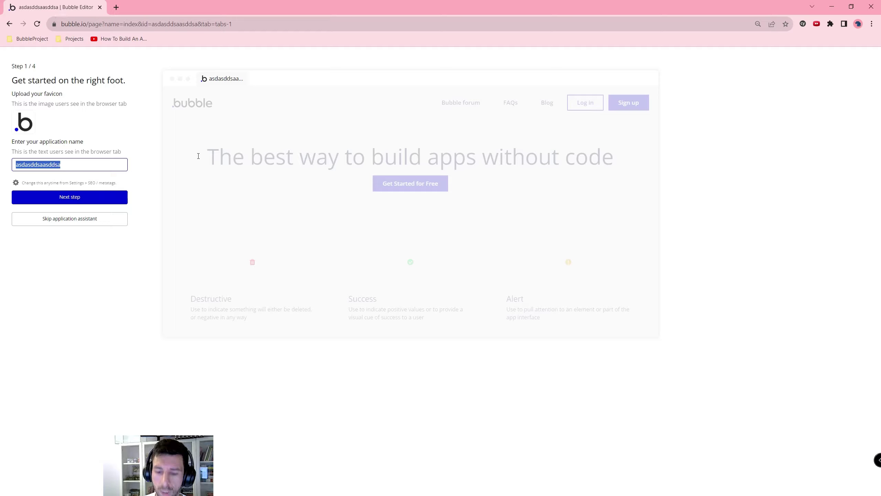
text(My App)
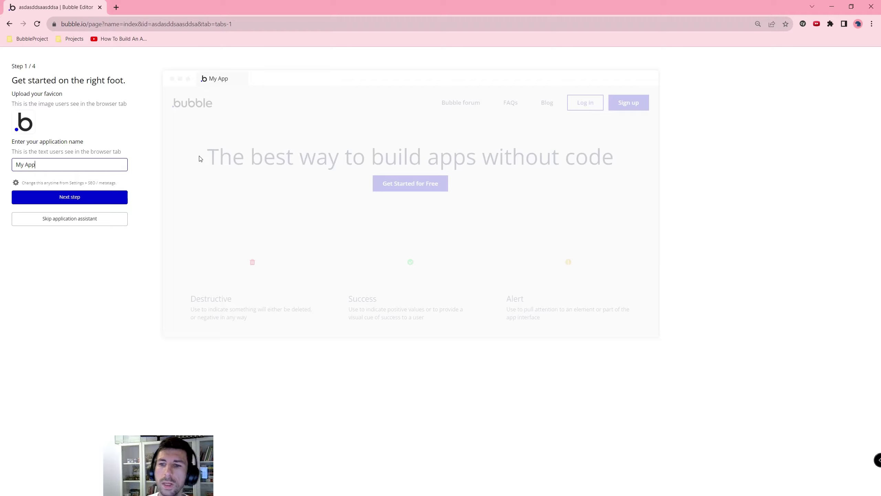
click(127, 197)
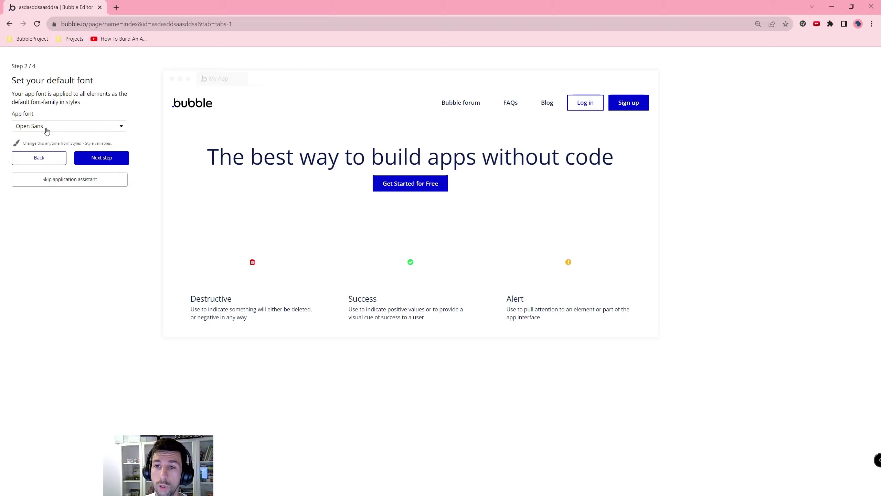
click(45, 127)
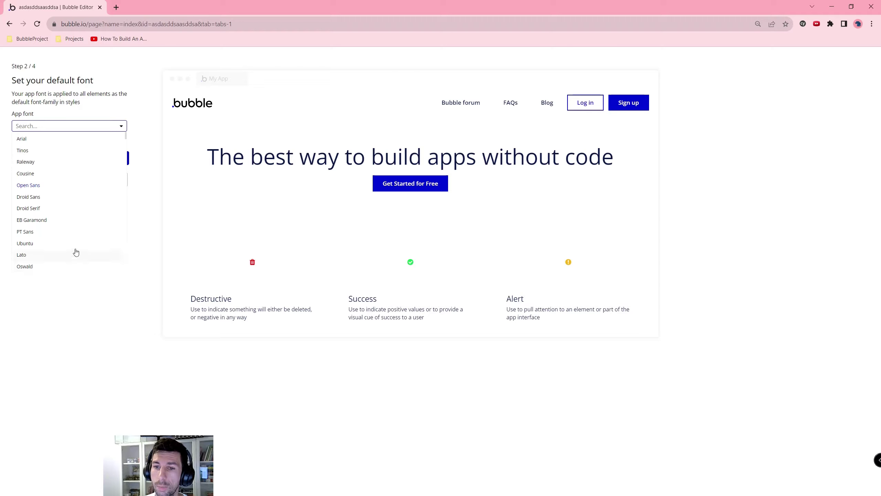
click(54, 232)
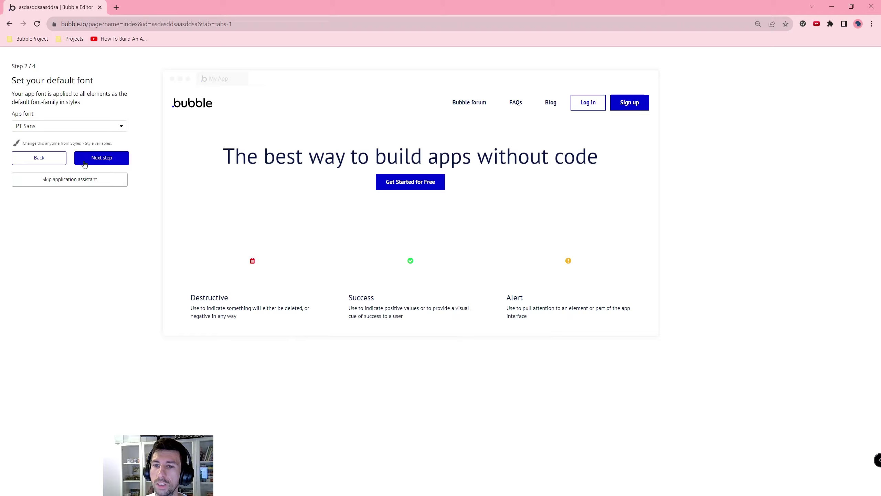
Step: Set Primary colour to #6C6EE0 and Destructive to #ED5353, skipping plugins to reach the editor
click(117, 161)
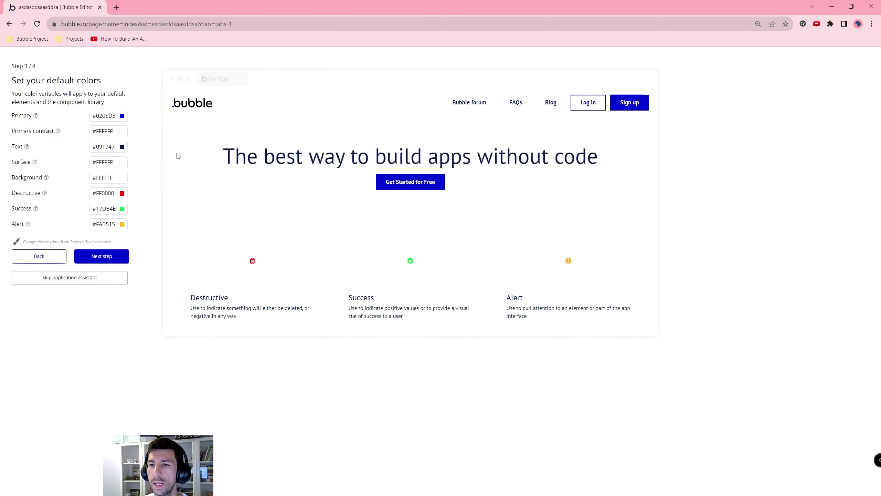
click(122, 116)
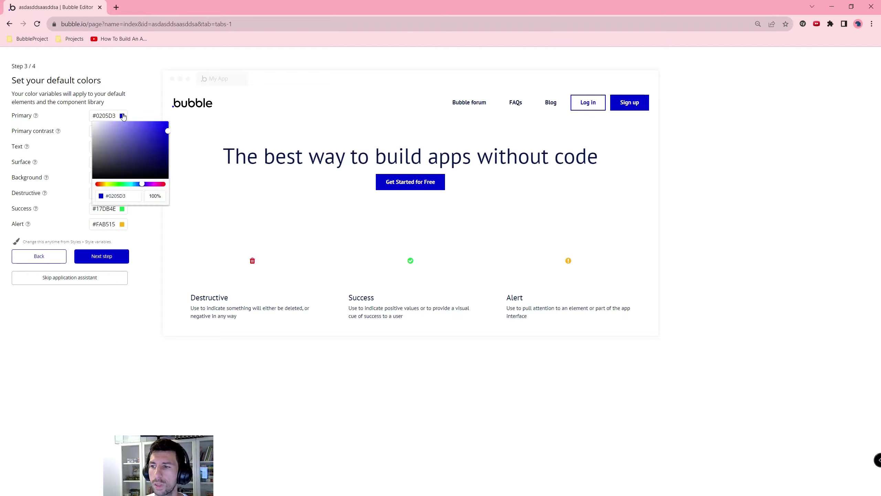
drag(145, 144, 132, 129)
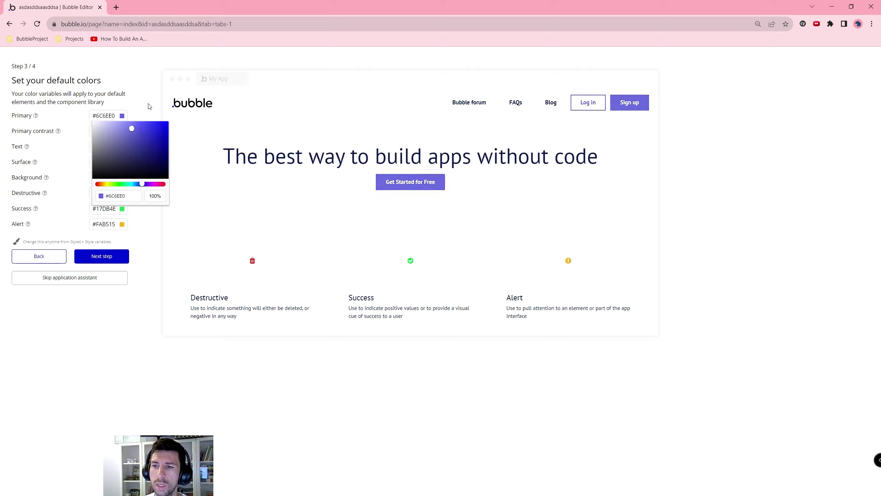
click(149, 107)
click(122, 193)
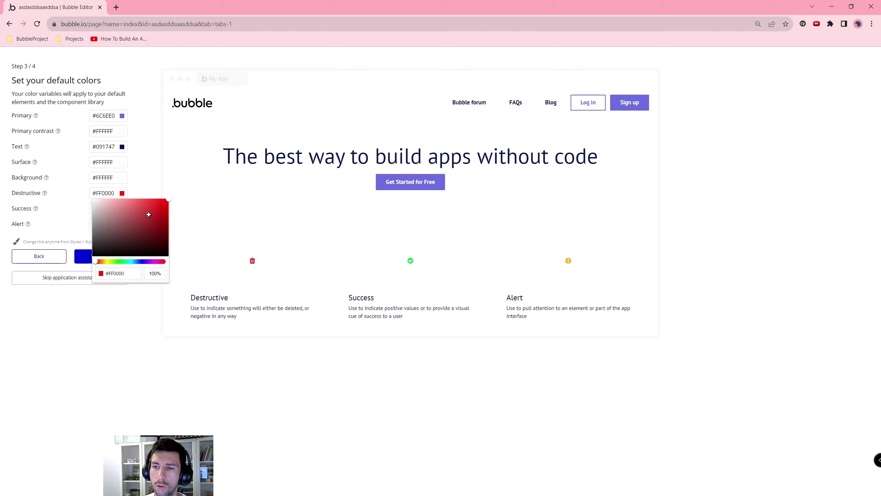
click(142, 196)
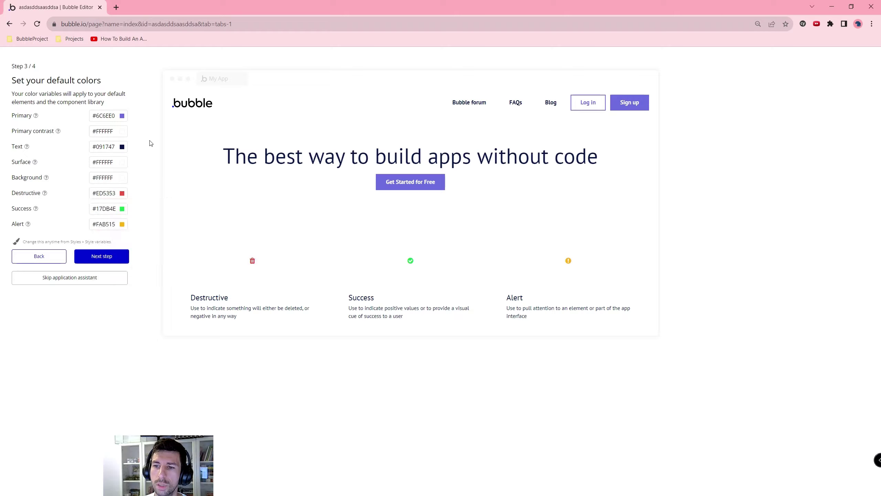
click(102, 257)
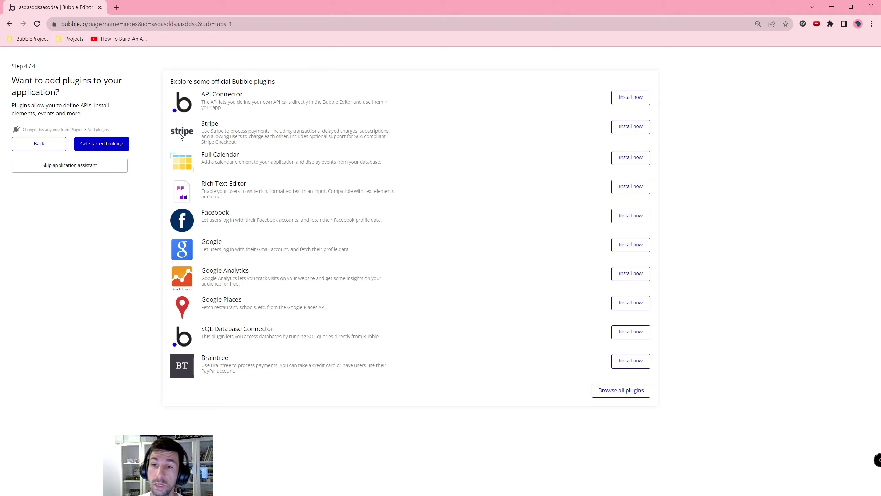
click(99, 148)
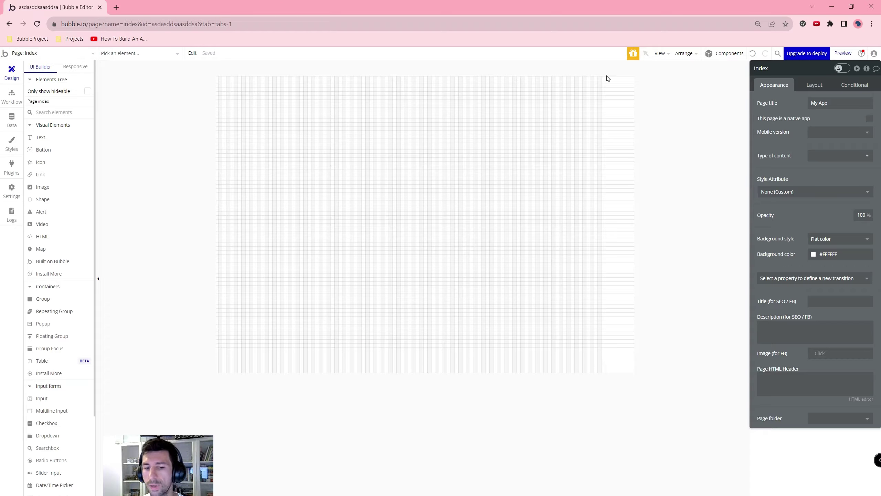
Step: Open the app preview in a new tab and try the debugger's Inspect mode
click(843, 53)
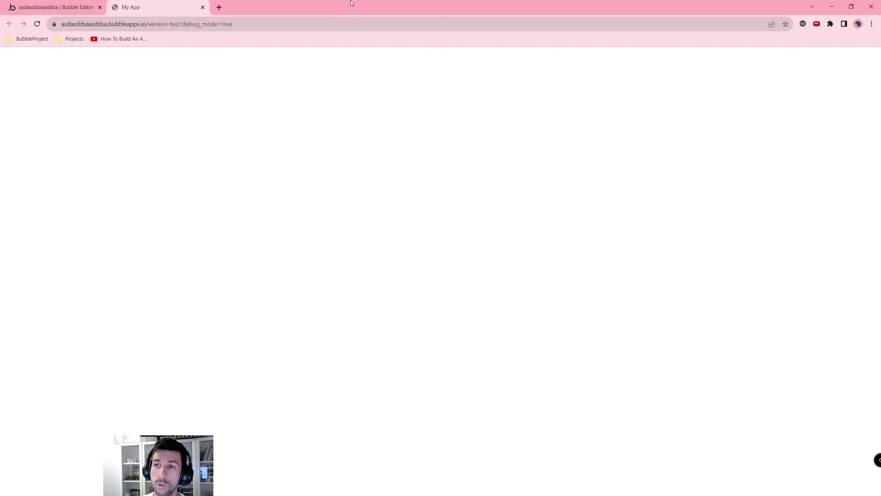
drag(149, 24, 195, 27)
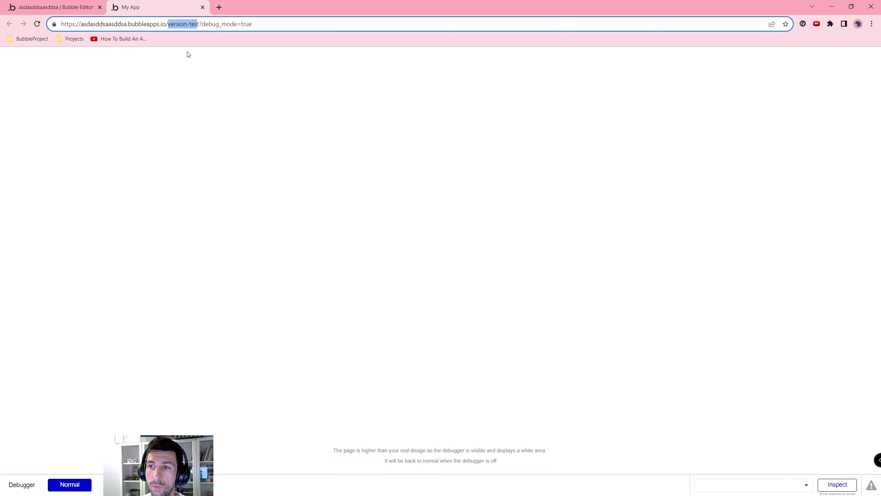
drag(205, 25, 245, 23)
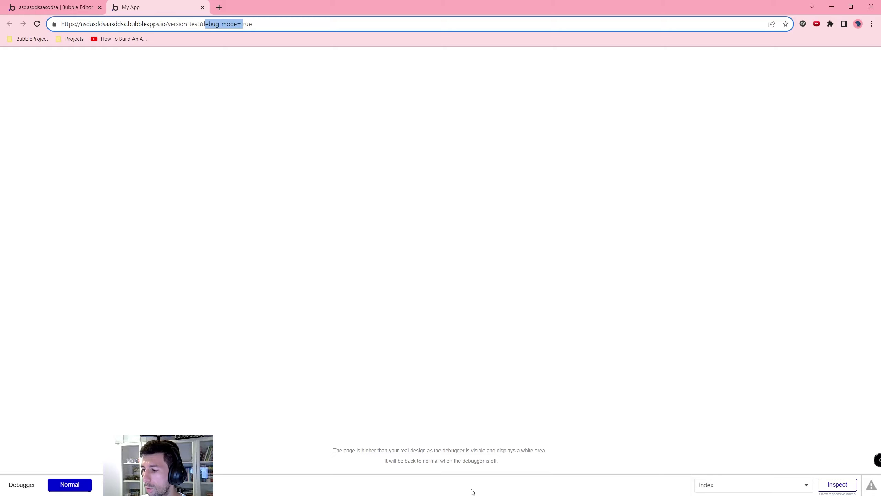
click(846, 487)
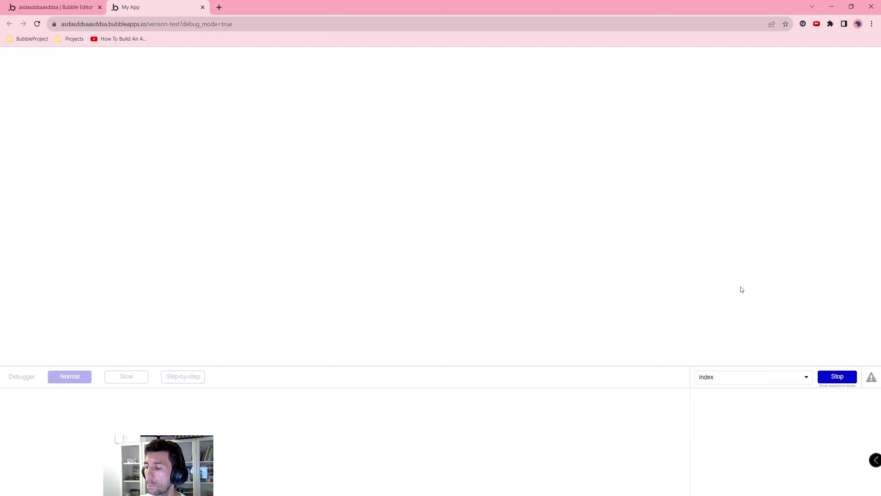
click(851, 383)
Step: Reload the version-test preview without the debug_mode=true parameter
drag(183, 22, 567, 21)
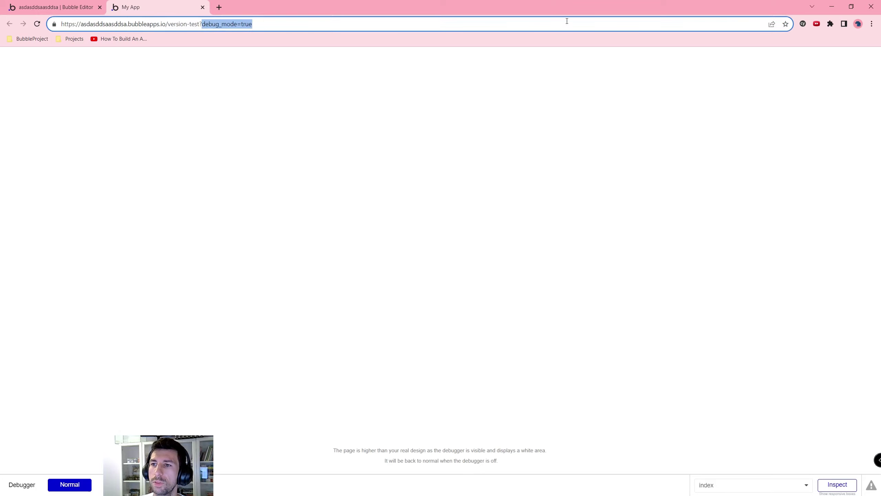
key(BackSpace)
key(BackSpace)
key(Return)
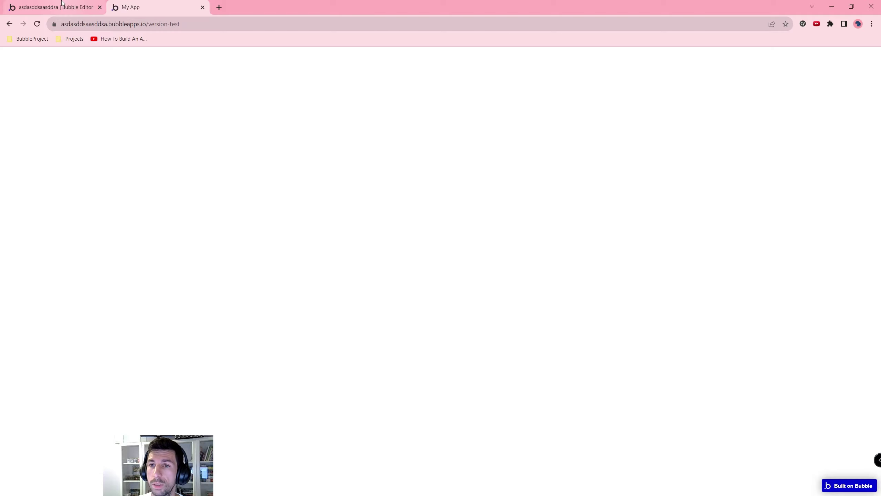
Step: Back in the editor, browse the 404, reset_pw and index pages from the page list
click(61, 3)
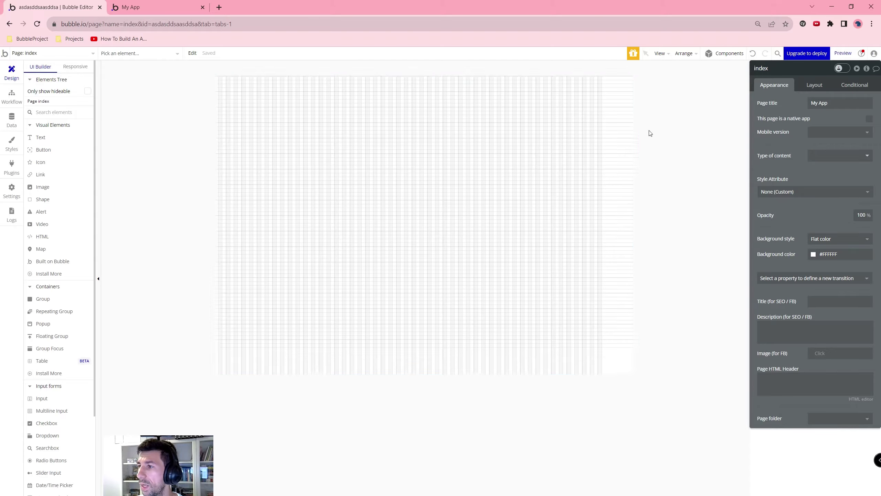
click(36, 53)
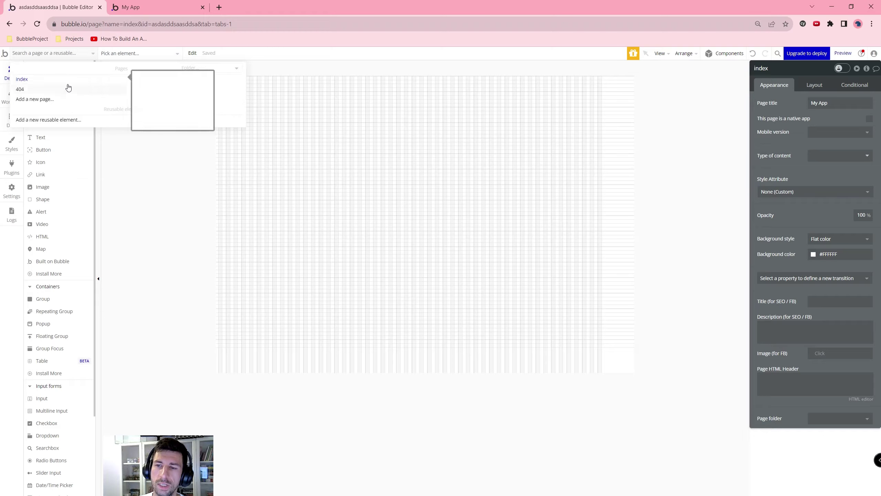
click(64, 90)
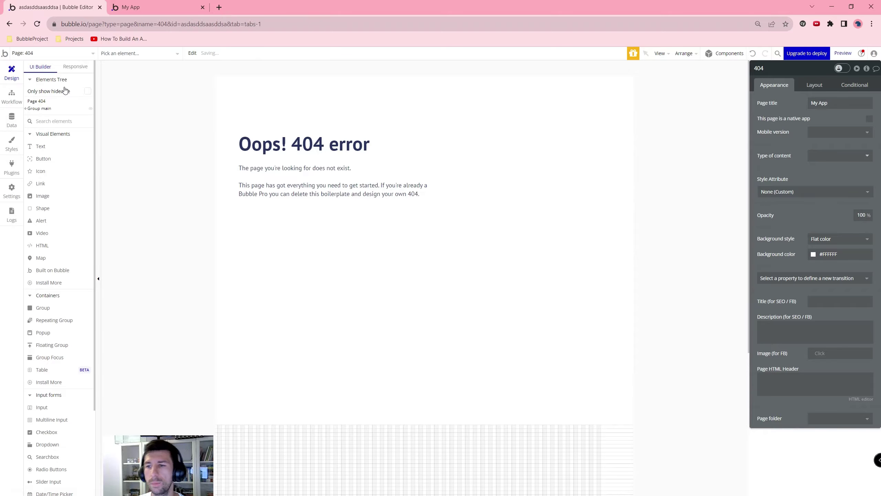
click(75, 53)
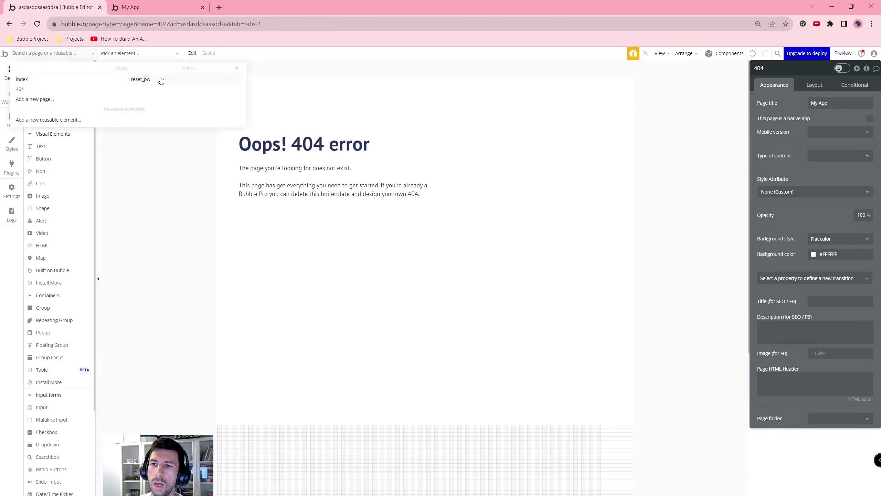
click(141, 79)
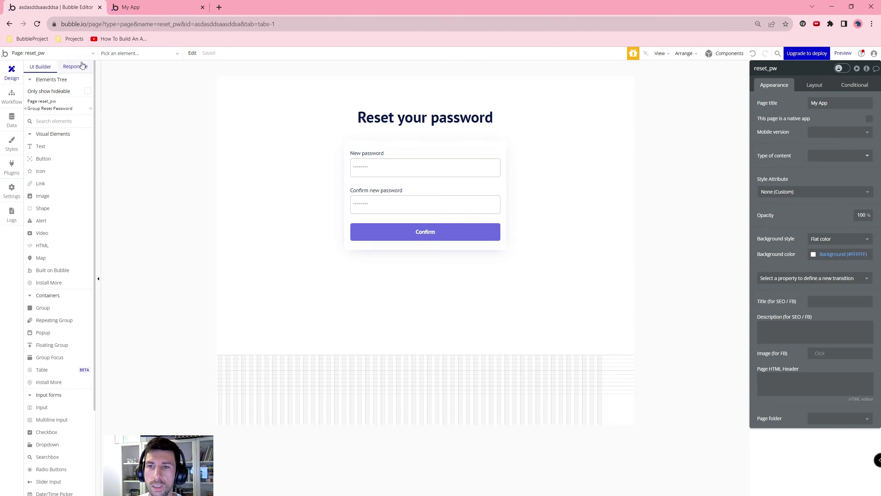
click(67, 53)
click(65, 79)
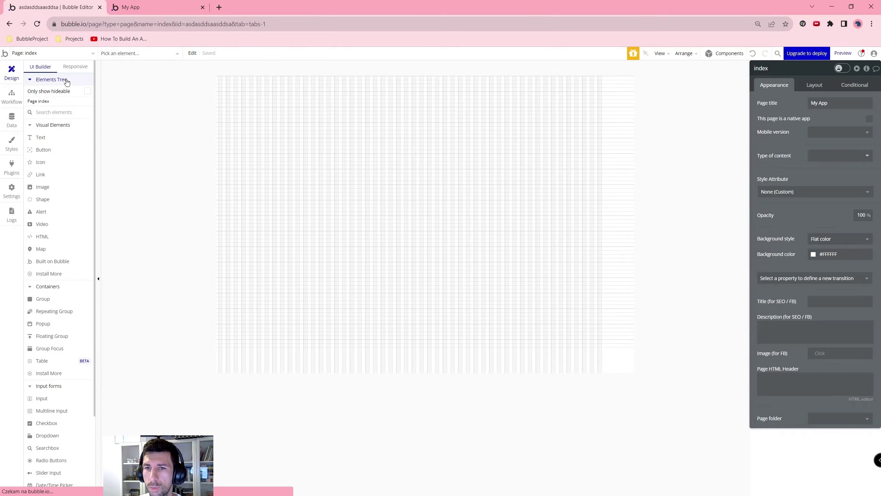
click(45, 55)
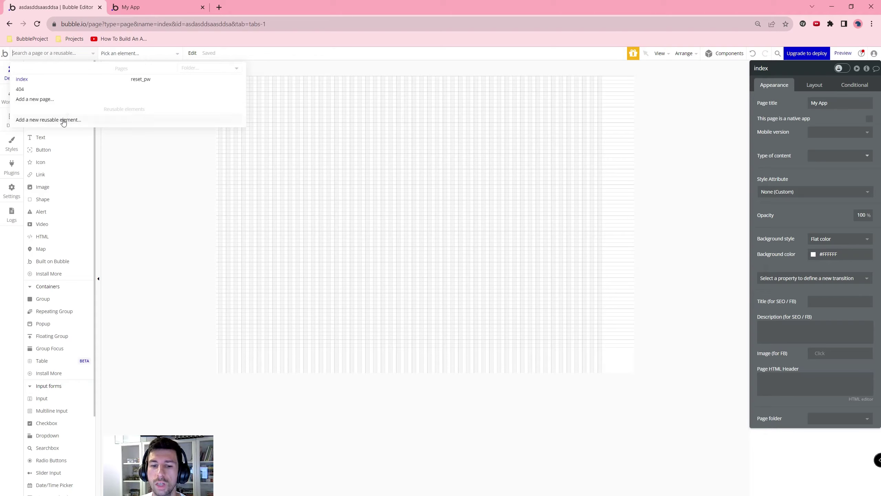
mouse_move(63, 122)
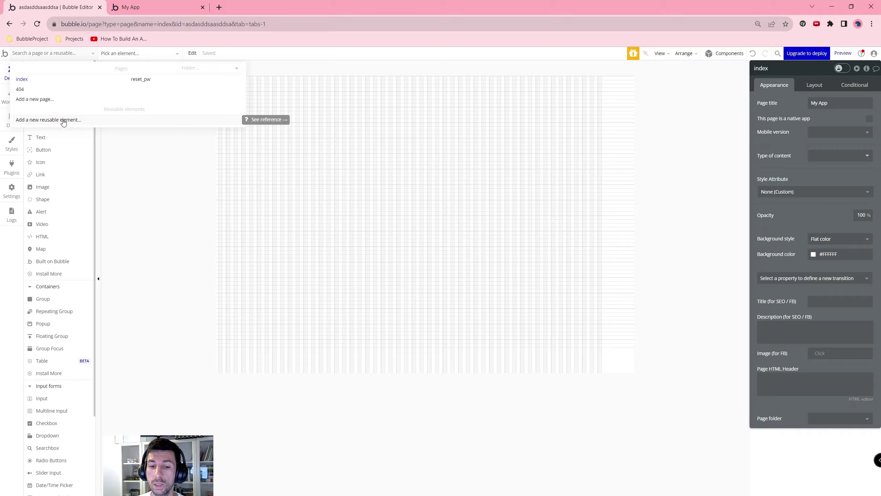
click(299, 181)
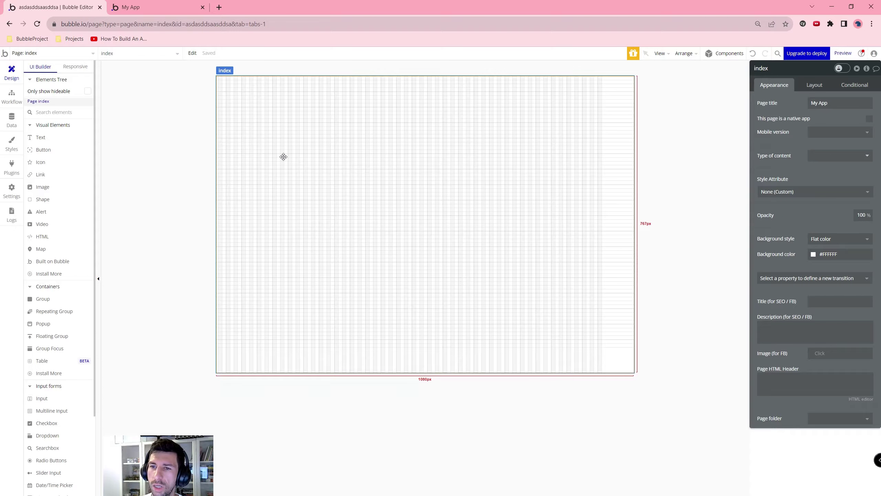
Step: Visit reset_pw again, then return to index and show its workflows
click(37, 54)
click(138, 79)
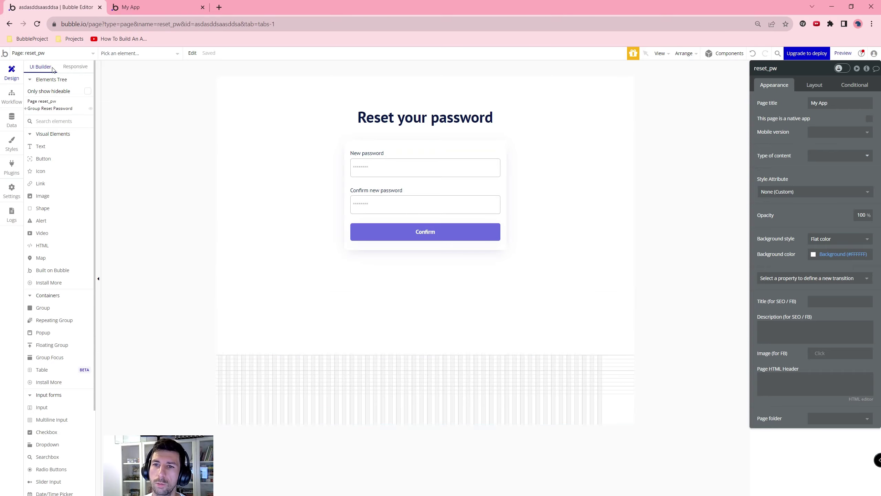
click(53, 55)
click(28, 79)
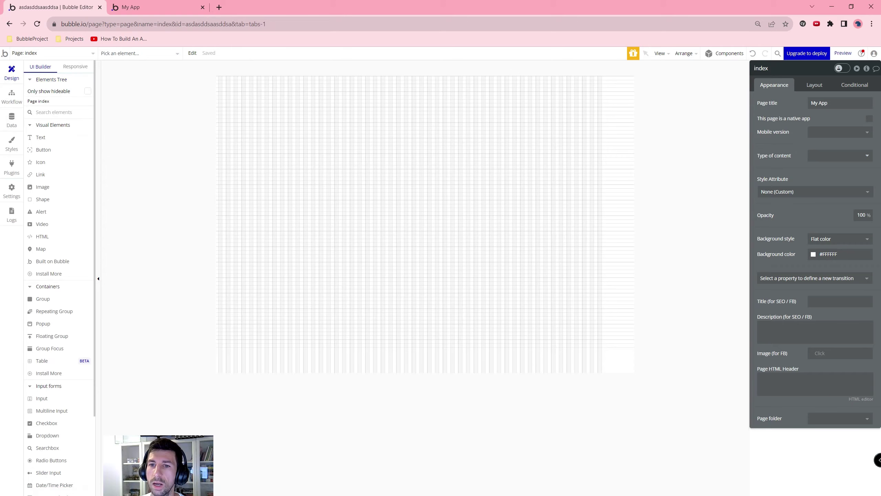
click(19, 102)
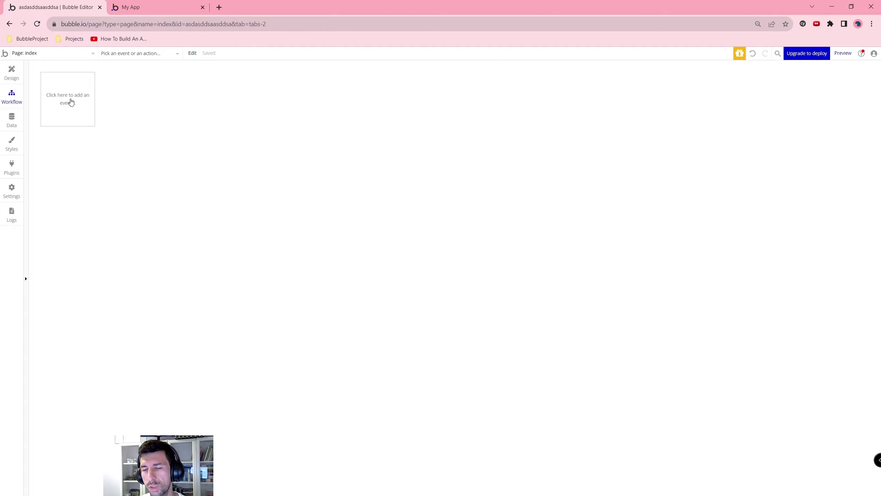
Step: Add a 'User is logged in' event, browse its actions, delete it, then view the User data type
click(70, 101)
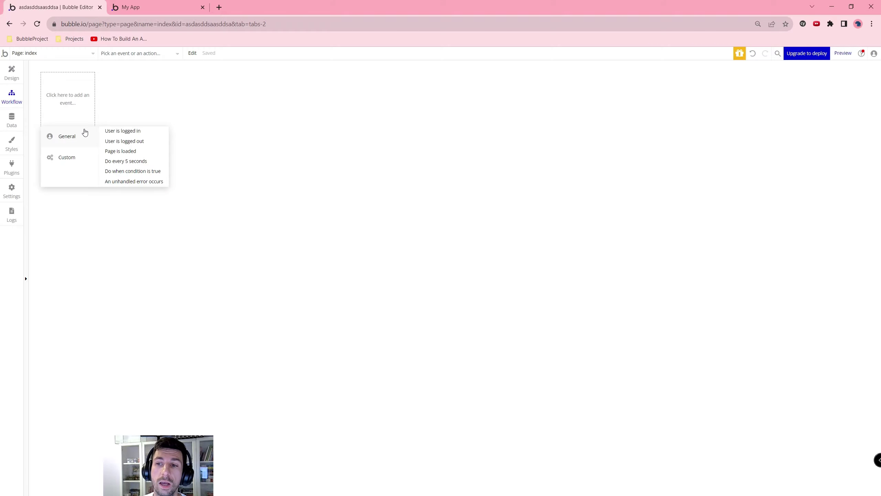
click(115, 131)
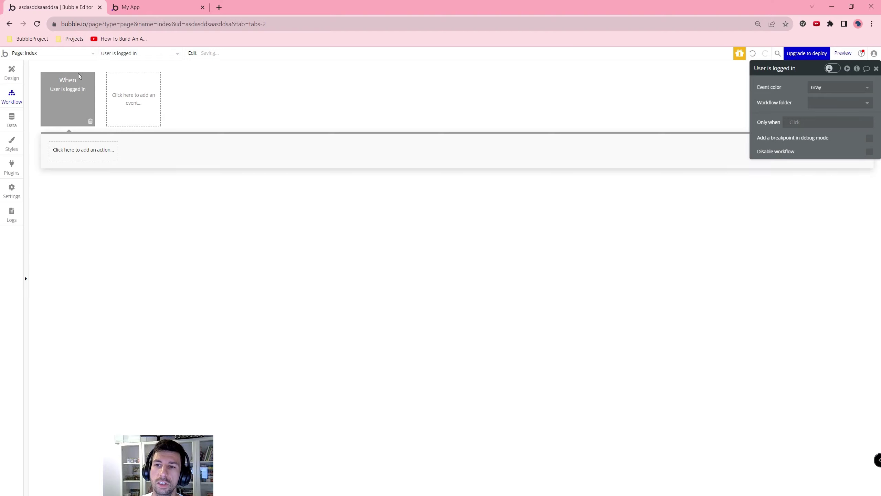
click(86, 153)
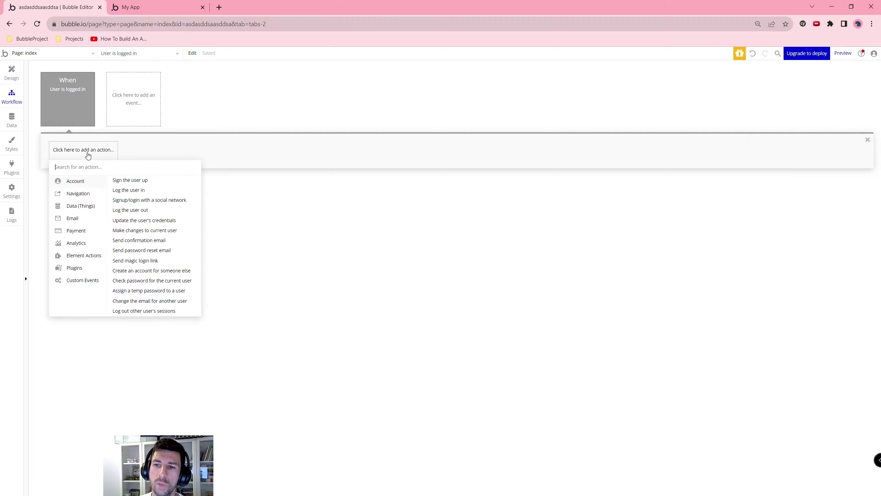
click(79, 110)
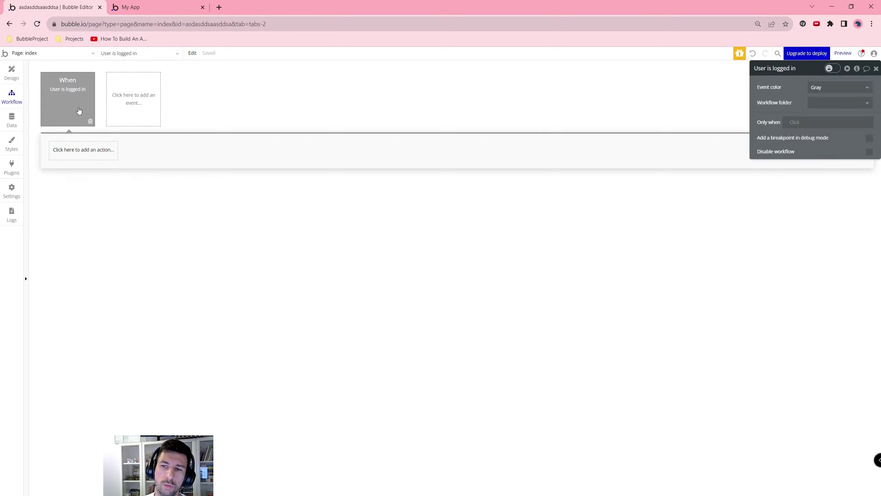
click(90, 121)
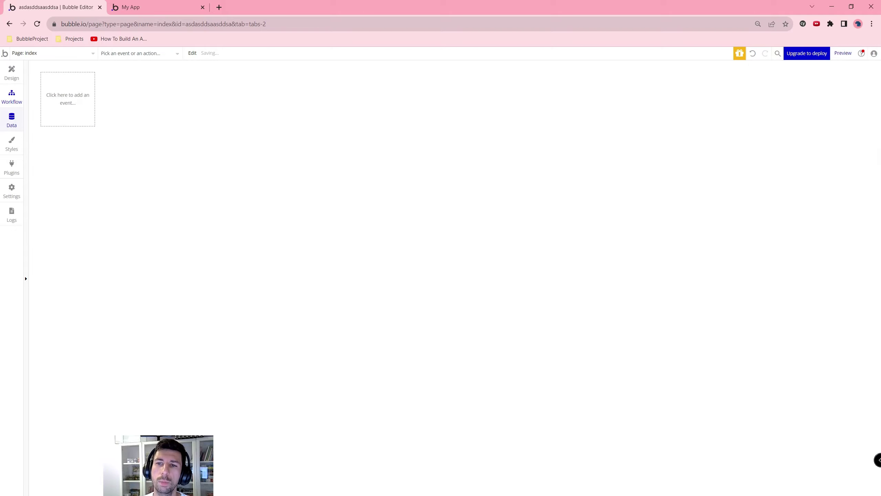
click(15, 77)
click(12, 120)
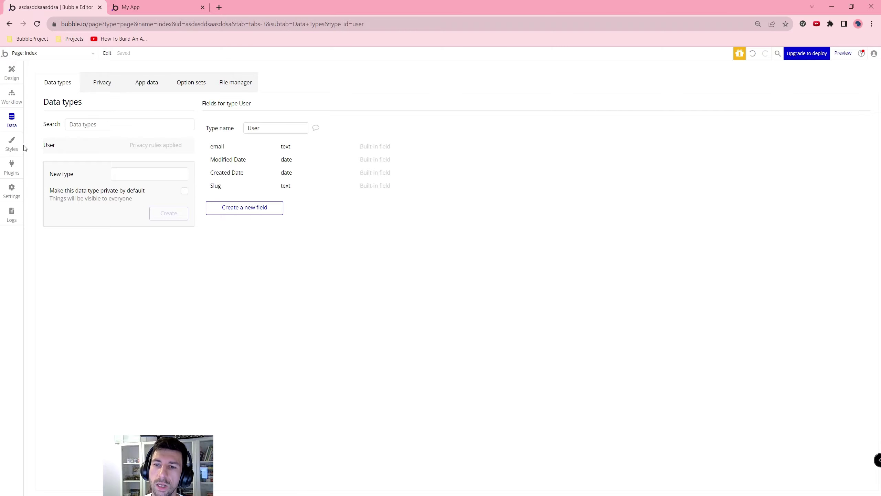
Step: Look through Styles and the Add plugins list, then view the Free App plan usage settings
click(13, 142)
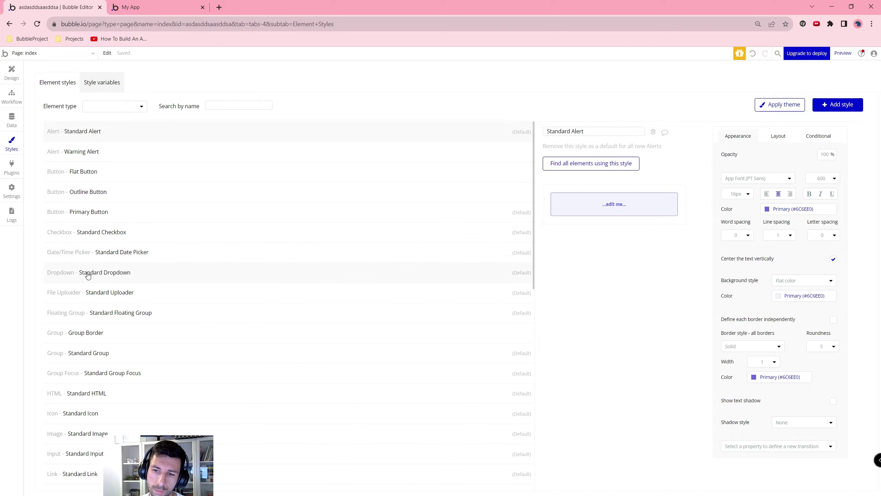
click(12, 170)
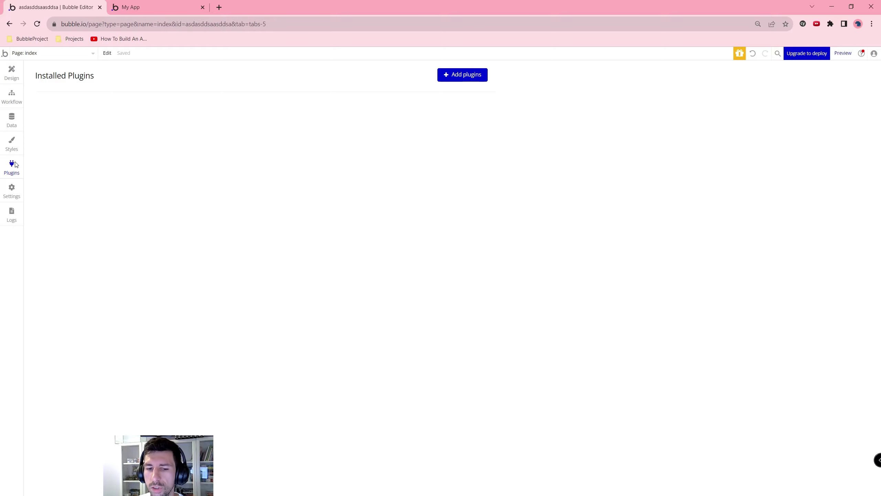
click(480, 79)
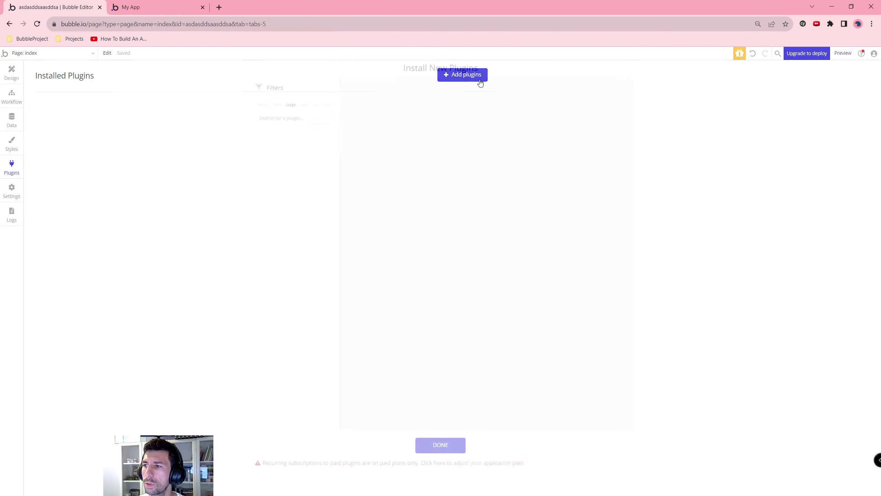
scroll(479, 243, down, 20)
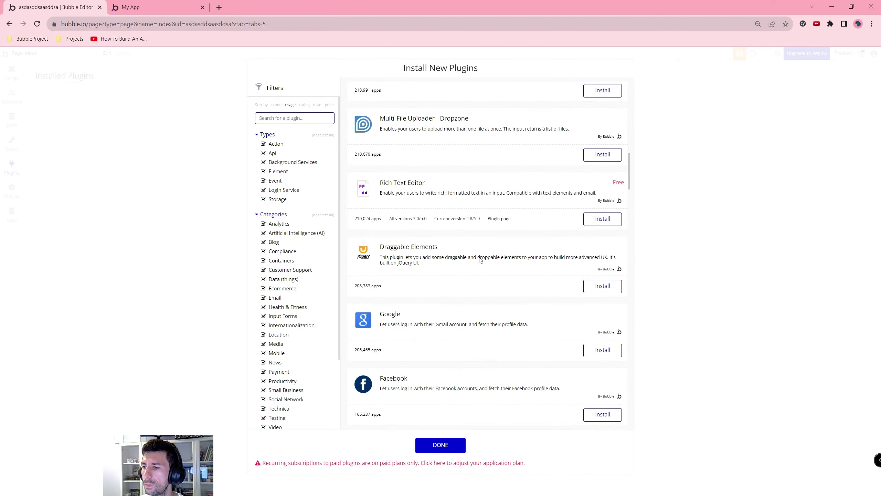
scroll(503, 260, down, 10)
click(12, 190)
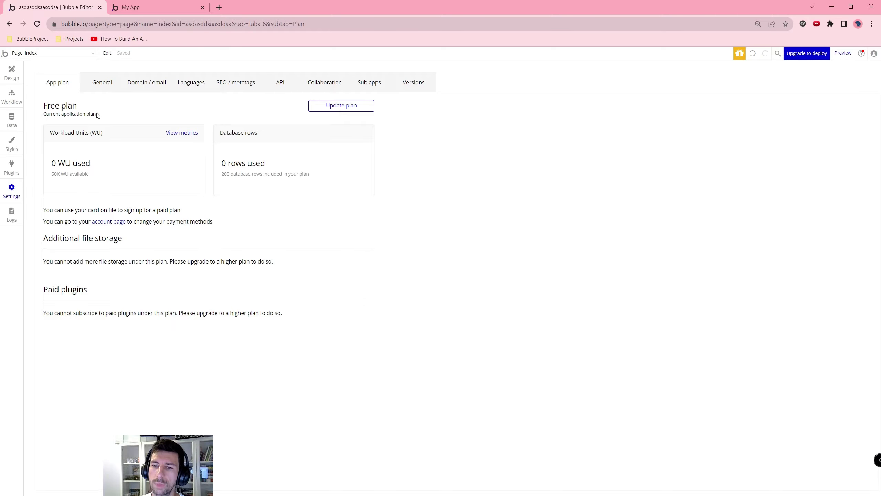
Step: Browse the General, Domain / email, Languages, SEO and API settings, then view the Logs workload metrics
click(113, 87)
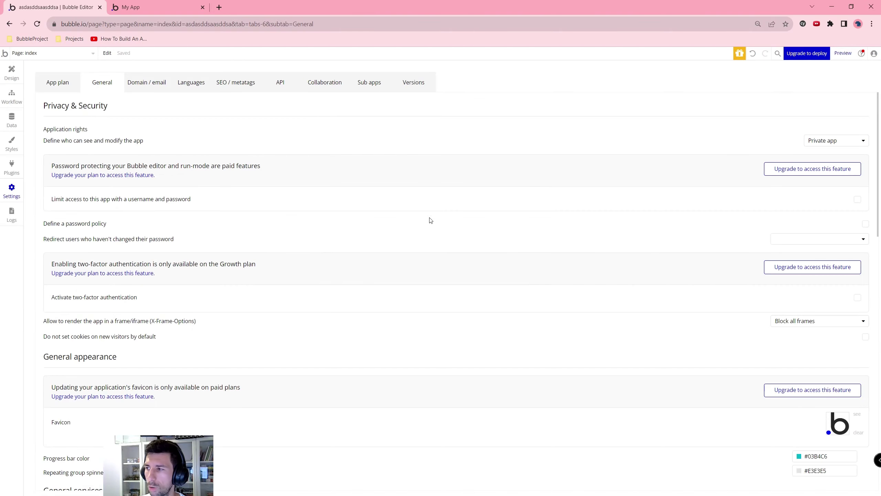
click(147, 79)
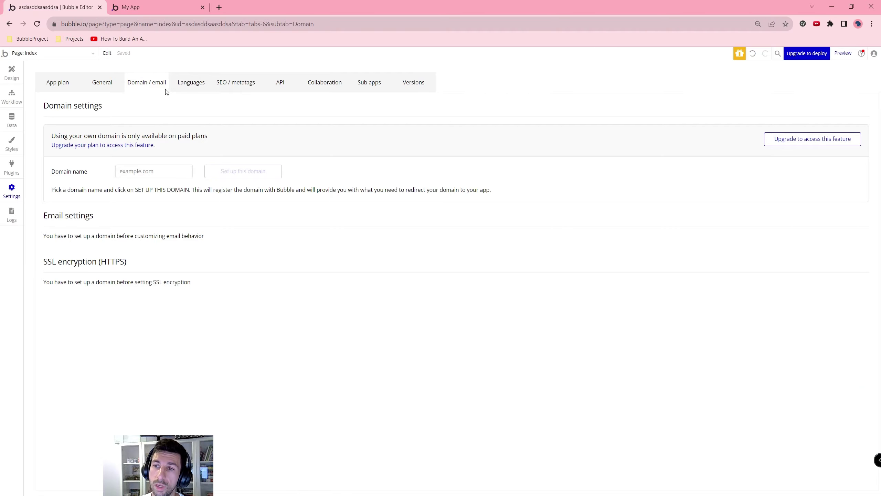
click(189, 87)
click(222, 88)
click(280, 83)
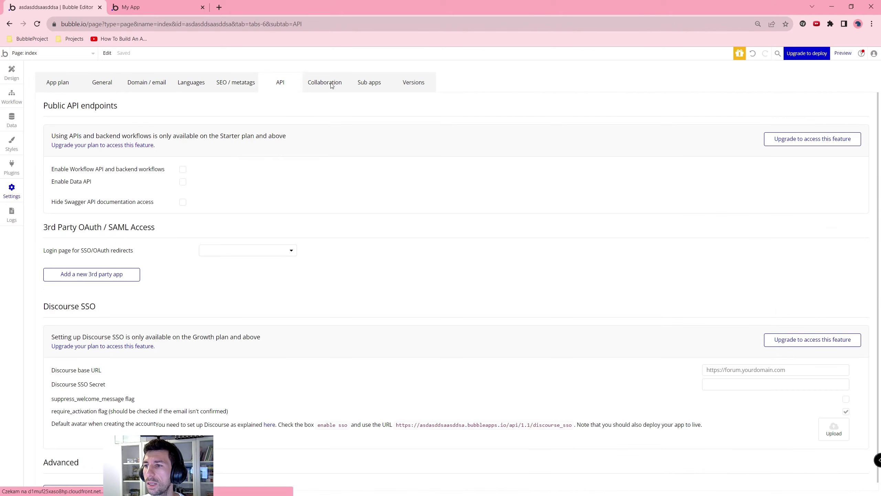
click(12, 217)
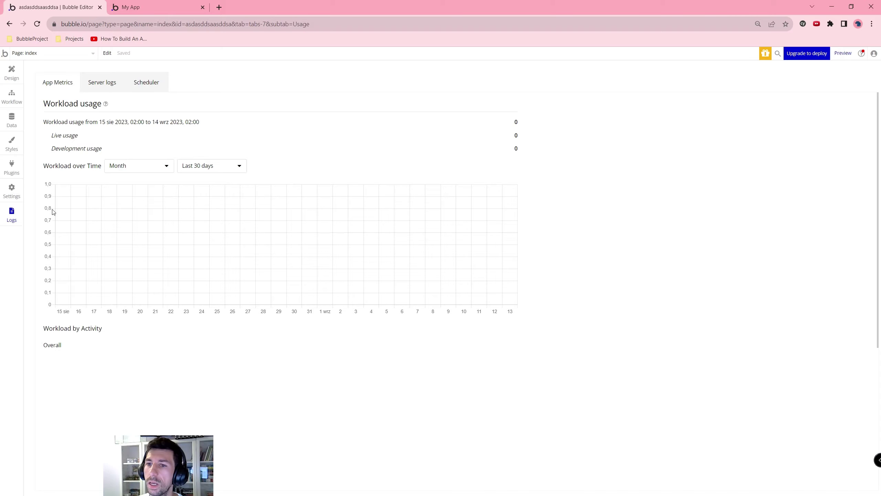
Step: Check the empty Server logs, then return to the index page in Design
click(105, 85)
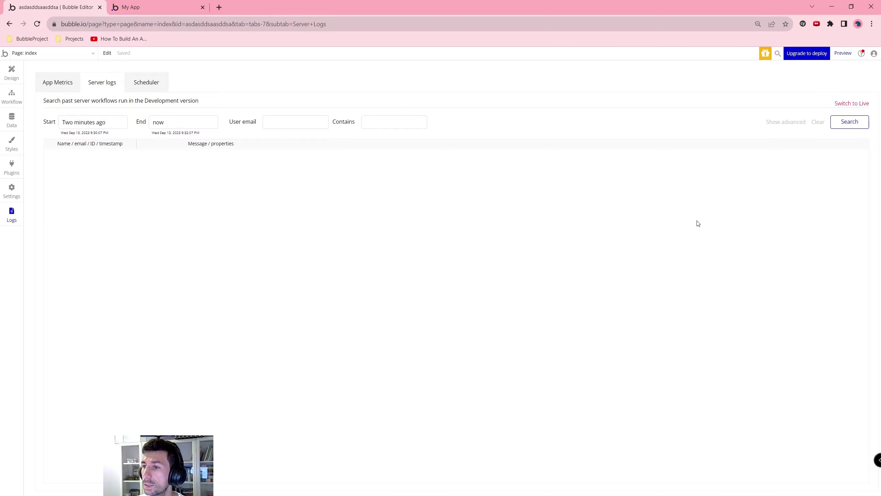
click(11, 72)
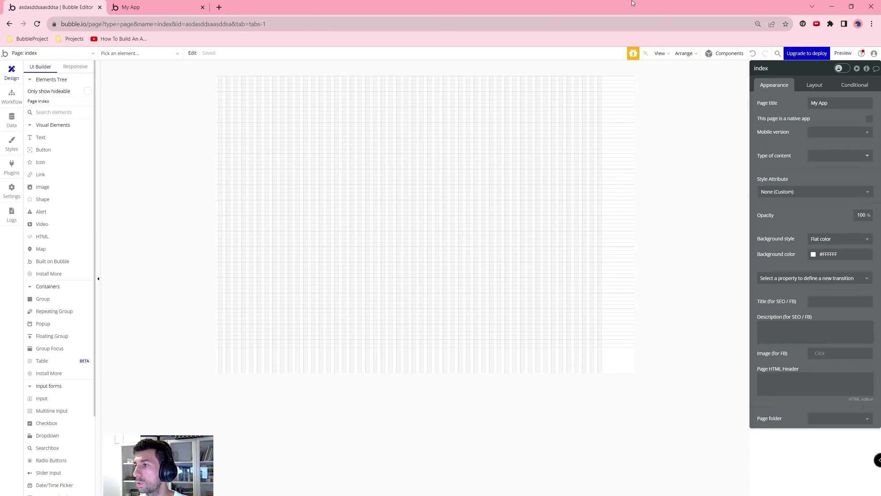
click(801, 55)
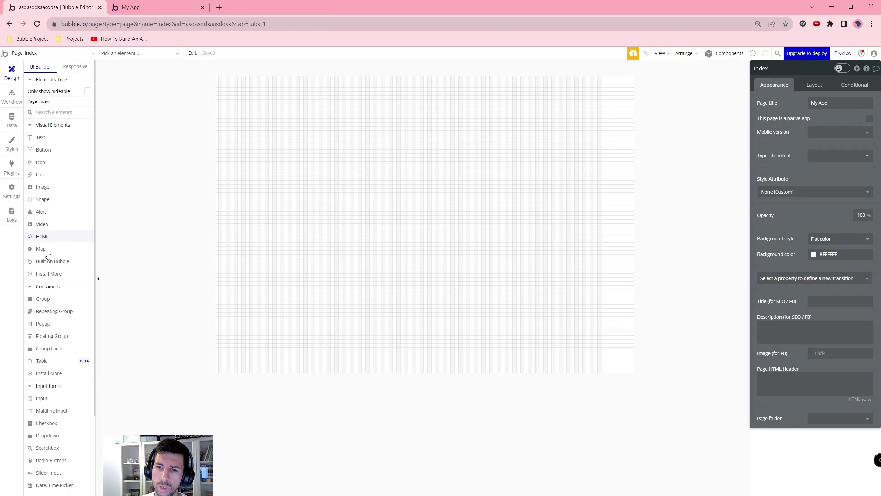
Step: Drag a Text element, a wide Button and an Input (Input A) onto the index page, stacked top to bottom
click(62, 137)
drag(235, 89, 429, 119)
click(60, 159)
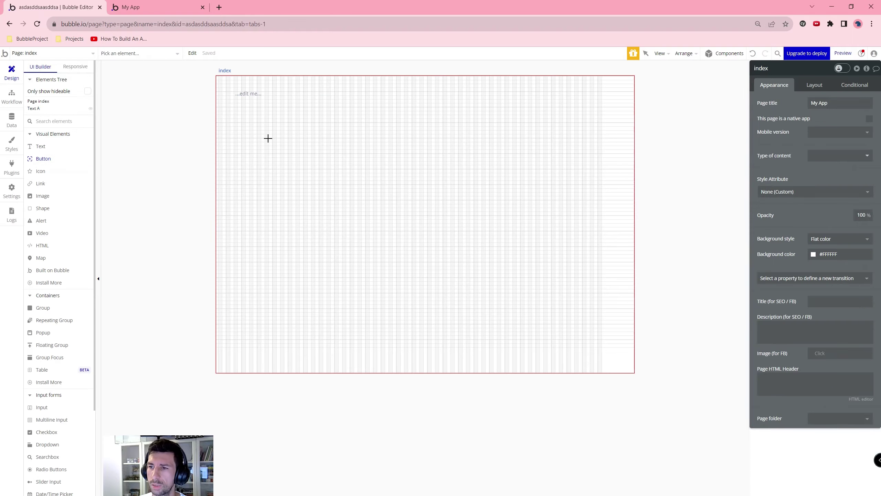
drag(268, 138, 450, 181)
click(43, 204)
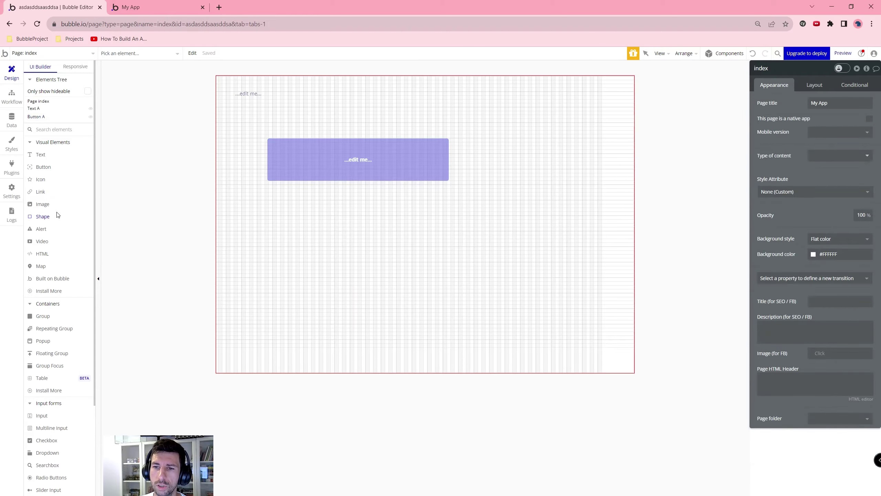
click(53, 228)
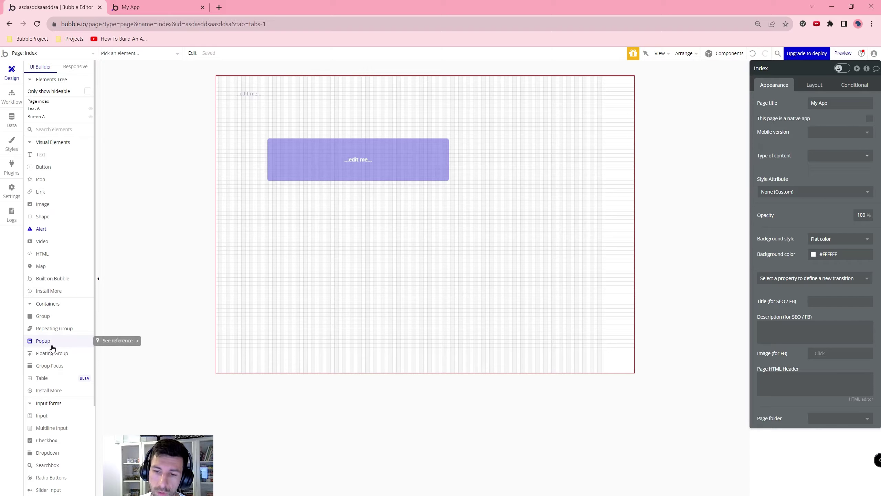
scroll(52, 345, down, 3)
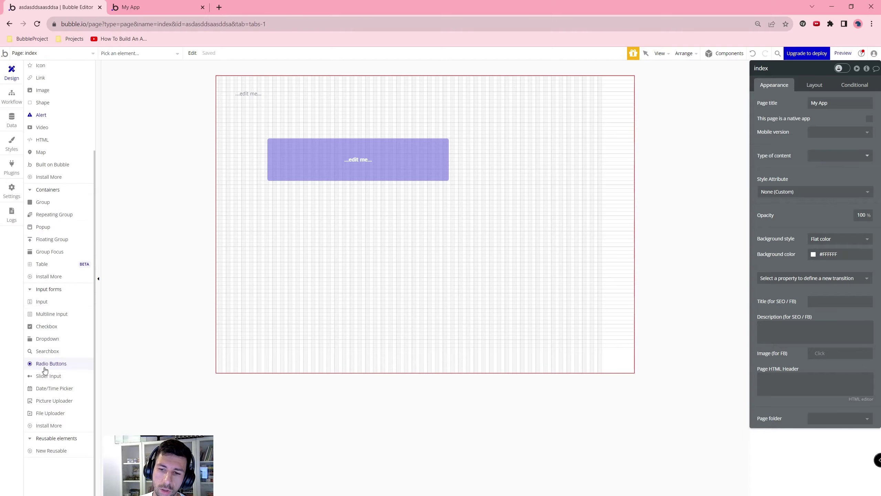
click(42, 301)
drag(292, 206, 474, 242)
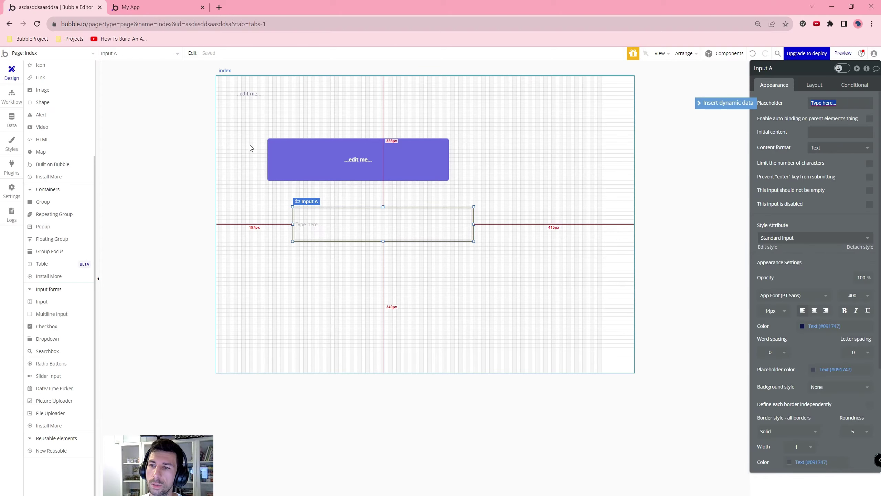
Step: Label the button 'Sign up' and add a workflow for when it is clicked
click(250, 146)
click(321, 165)
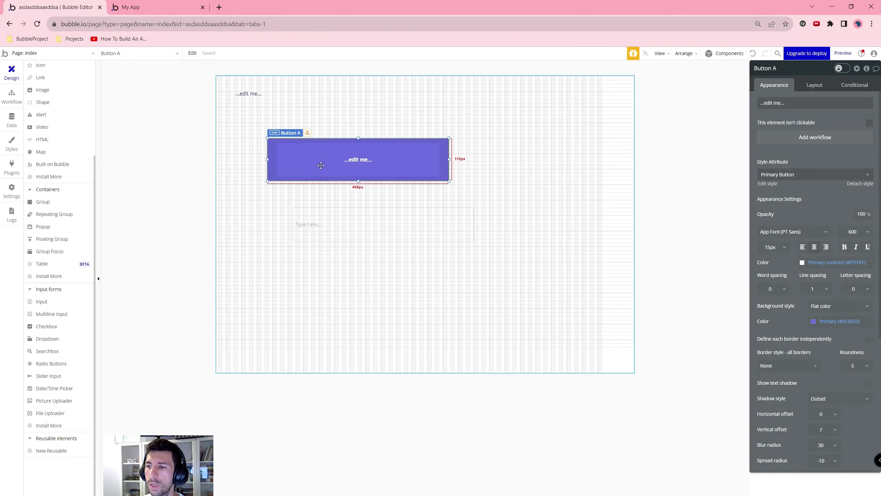
click(832, 105)
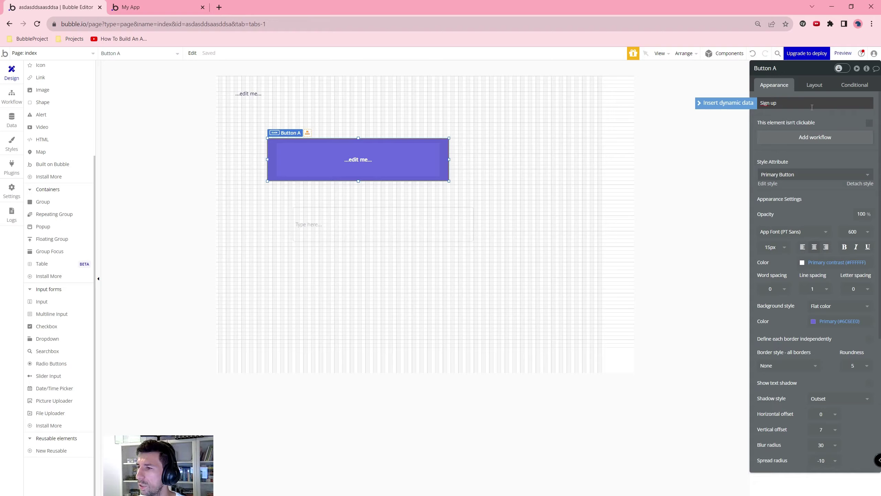
click(803, 138)
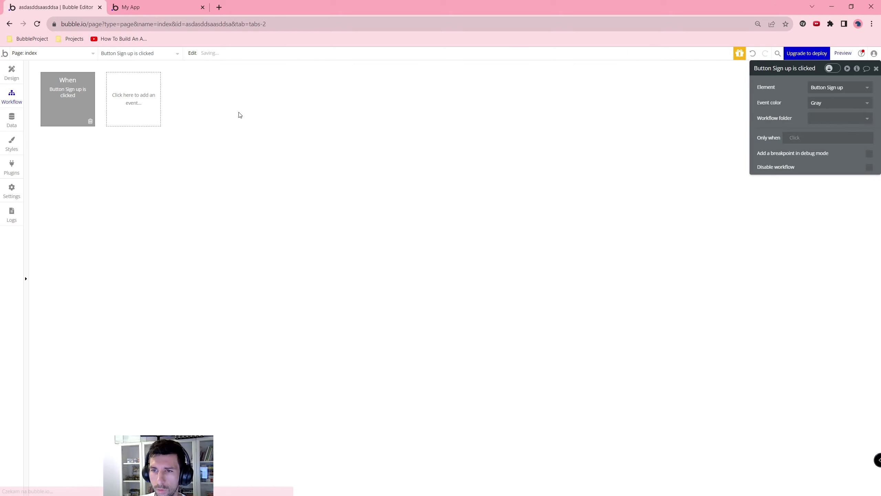
Step: Add a 'Sign the user up' action whose Email is Input A's value
click(86, 158)
text(si)
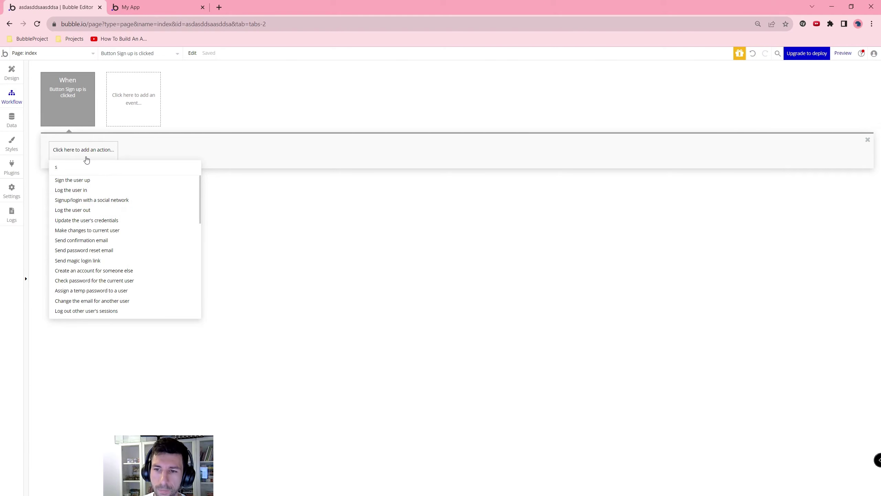
click(79, 179)
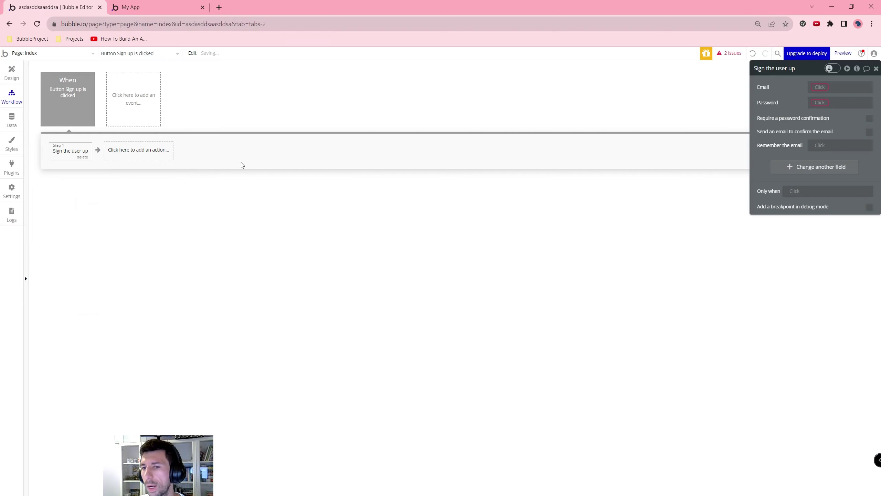
click(827, 87)
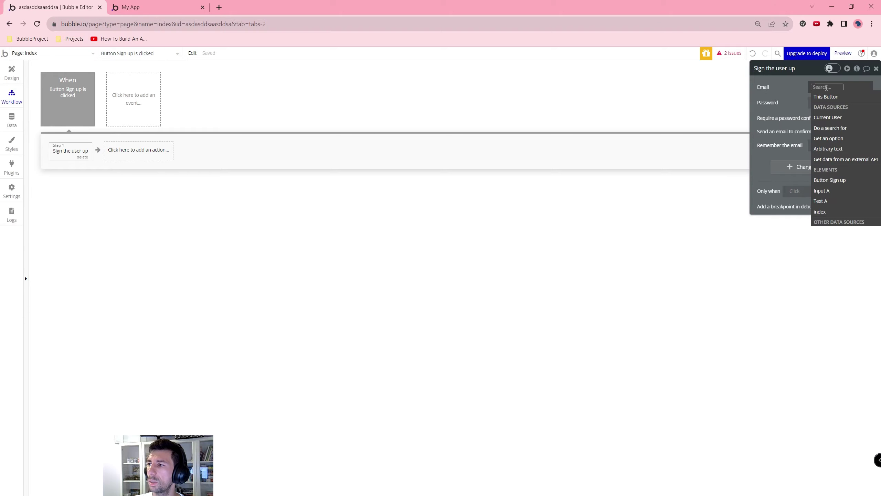
click(829, 191)
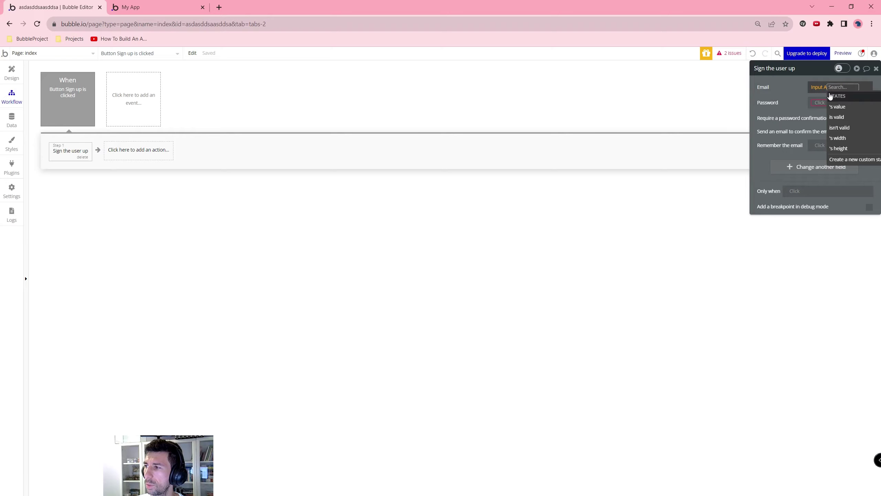
click(843, 107)
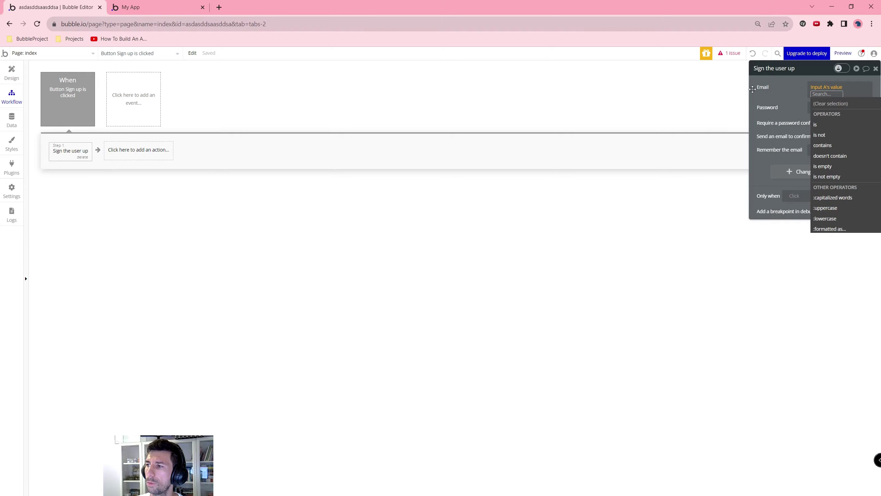
click(201, 205)
click(74, 110)
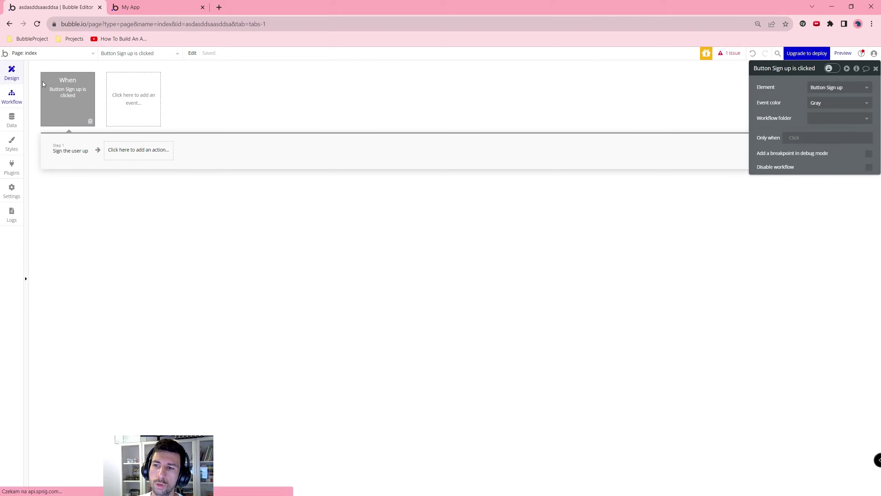
click(11, 73)
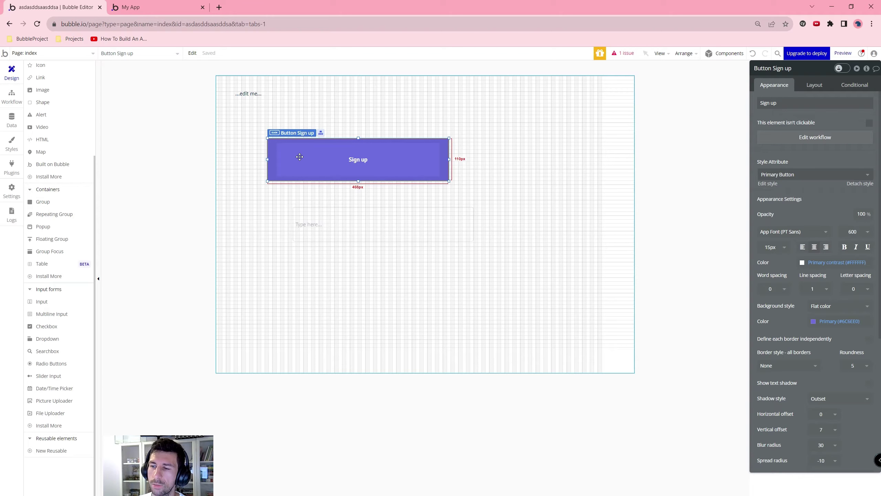
Step: Delete the Sign up button, rename Input A to Input Email, and draw a dropdown above it
key(Delete)
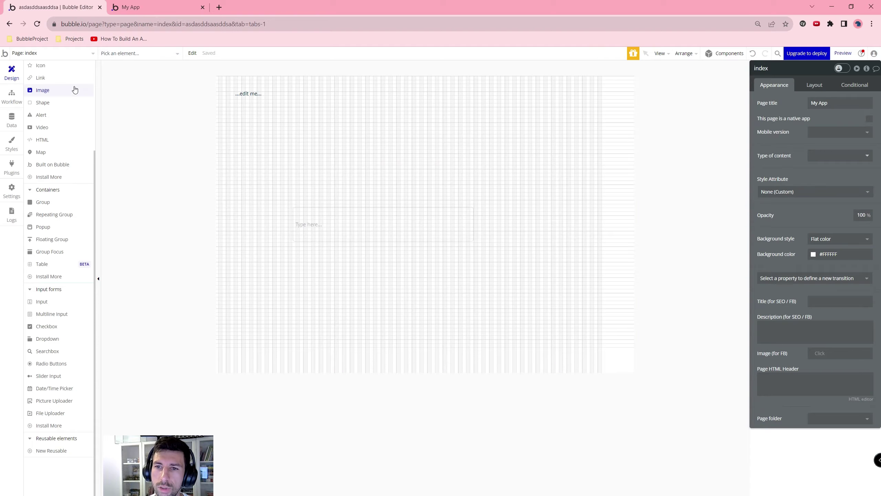
click(11, 96)
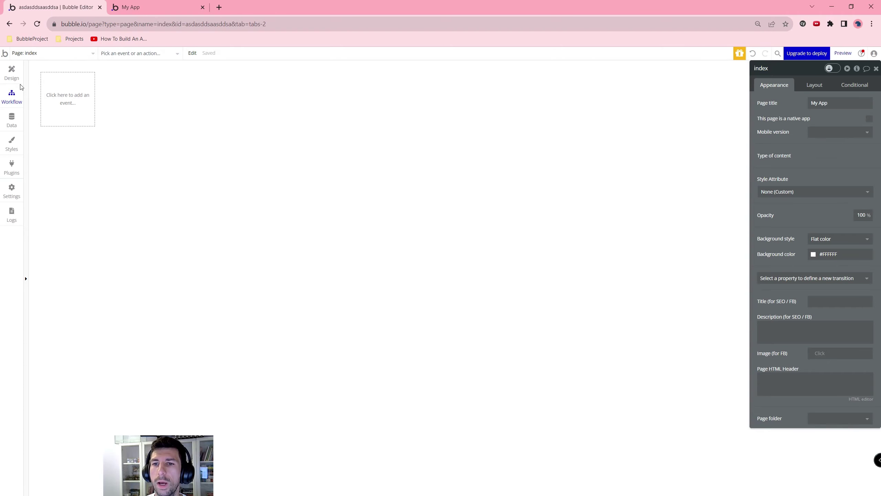
click(11, 73)
click(346, 216)
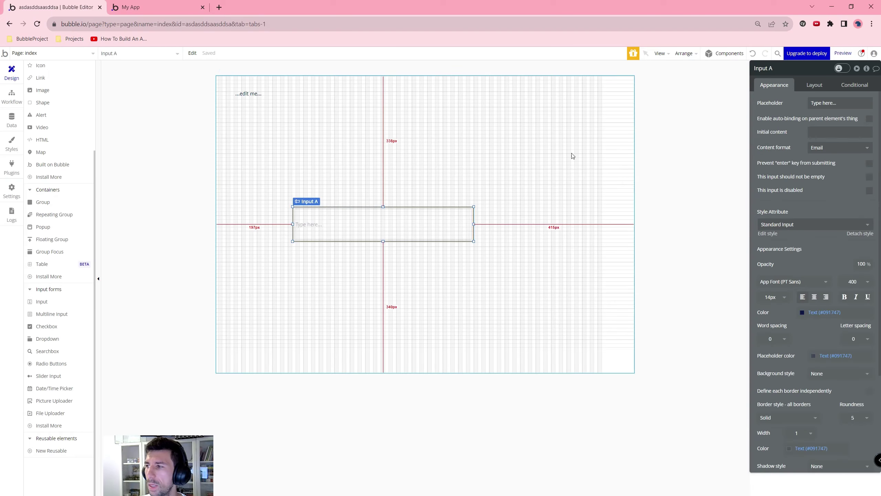
click(792, 69)
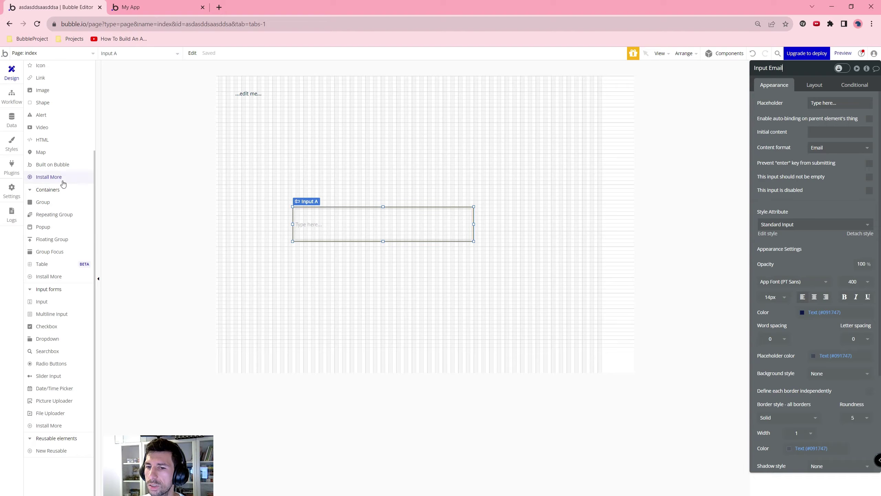
click(52, 338)
drag(279, 124, 388, 161)
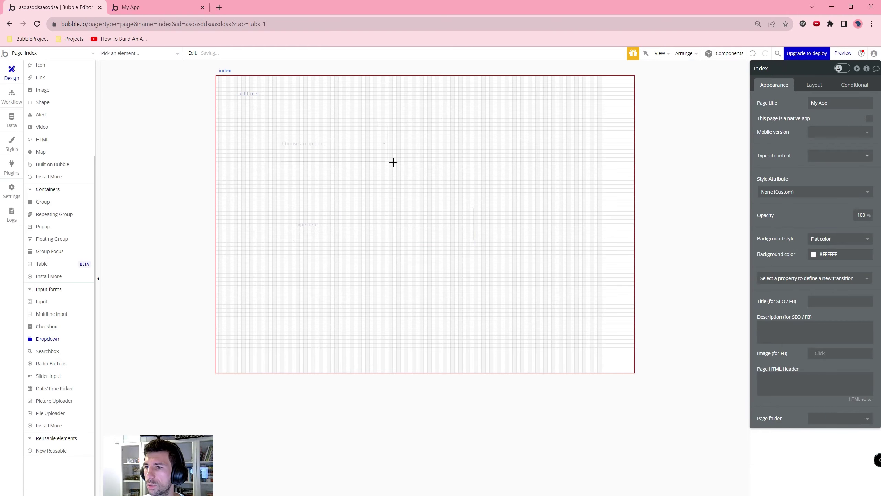
Step: Set Input Email's content format to Password and preview the app
click(357, 233)
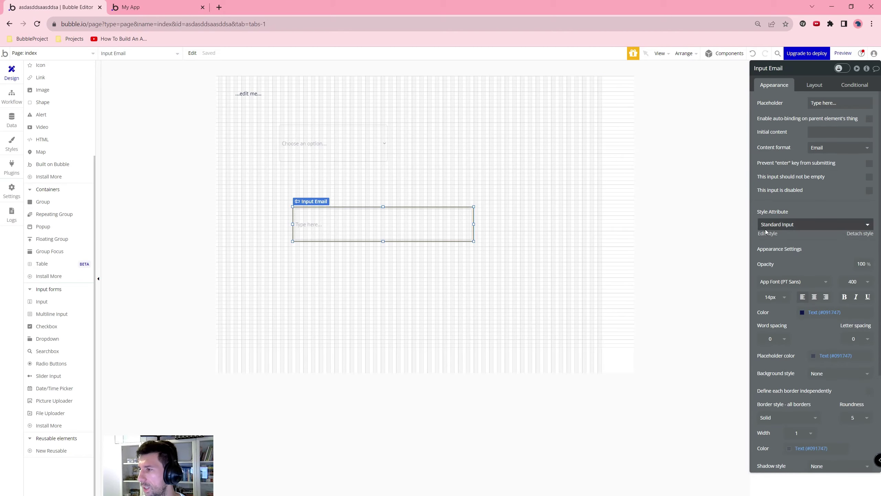
click(830, 148)
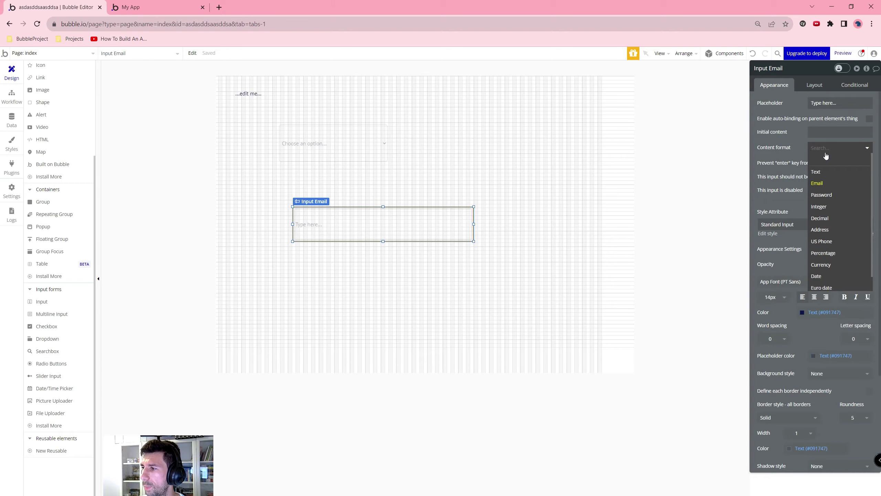
click(821, 194)
click(830, 148)
click(818, 171)
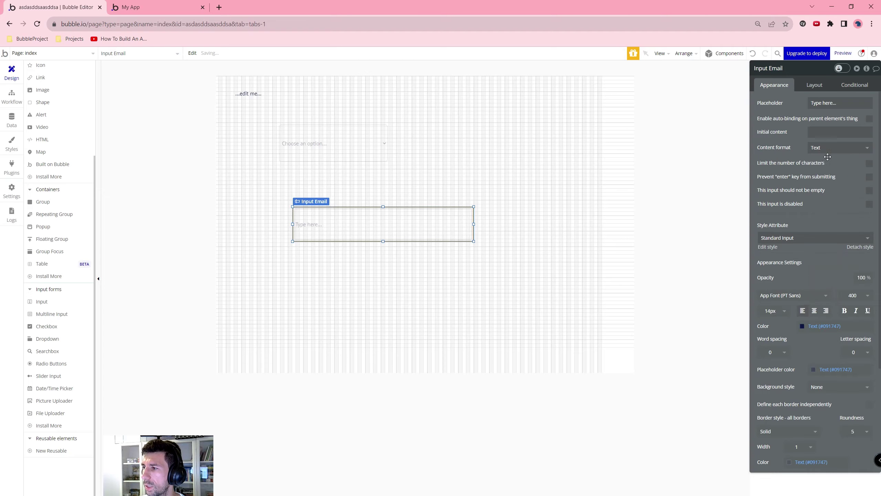
click(828, 155)
click(832, 197)
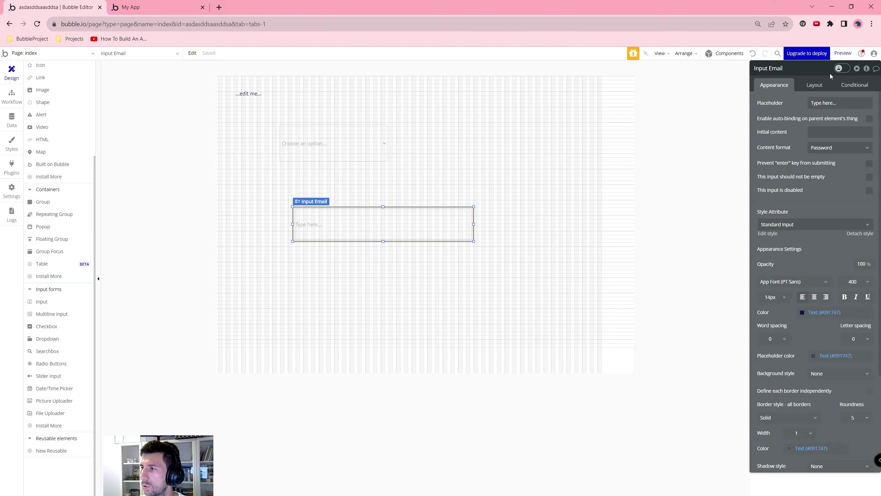
click(843, 53)
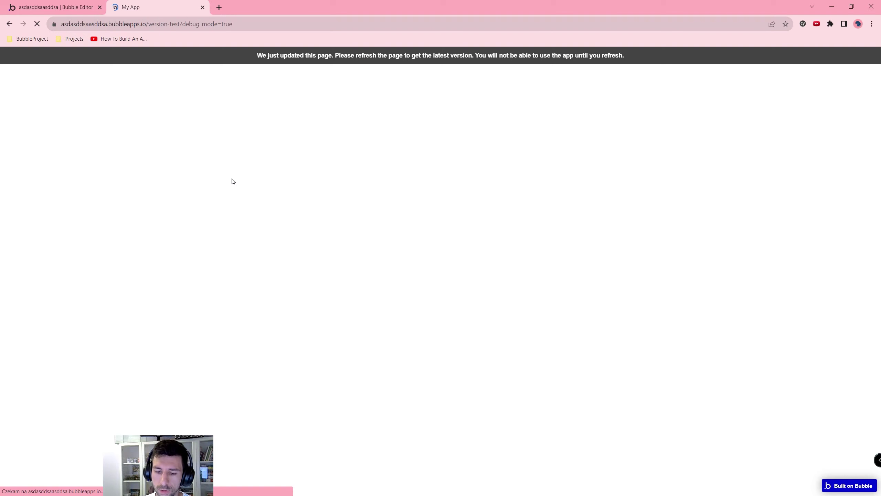
click(350, 201)
text(asd)
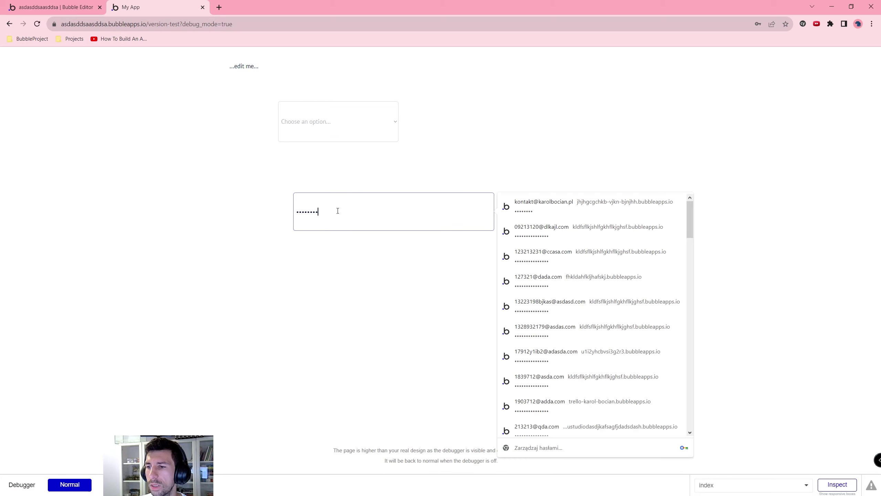
drag(337, 211, 283, 208)
key(BackSpace)
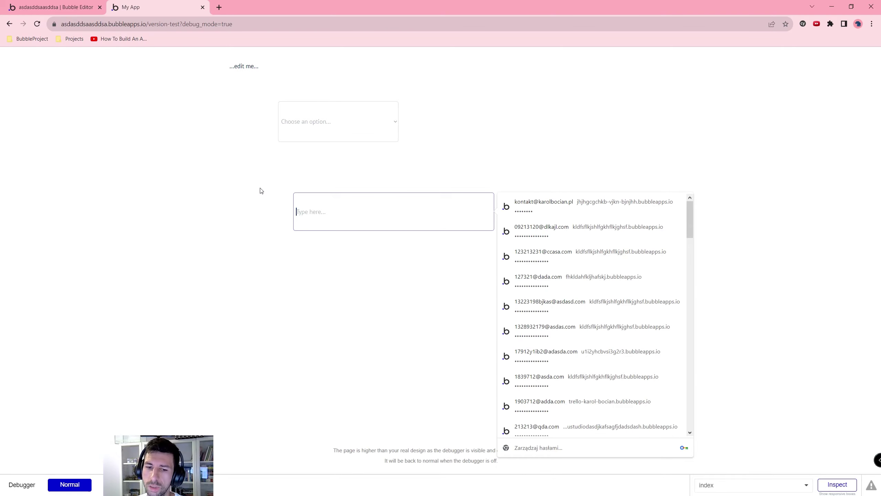
click(88, 10)
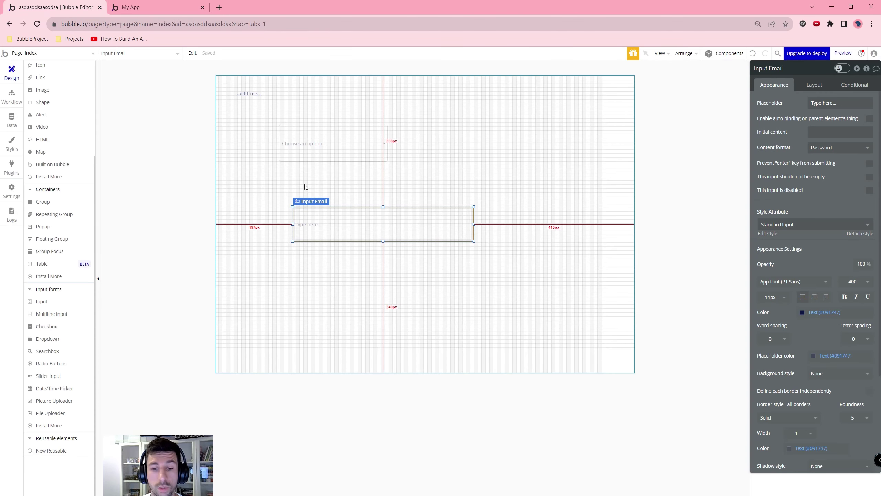
Step: Select and delete every element on the index page: Text A, Dropdown A and Input Email
click(367, 176)
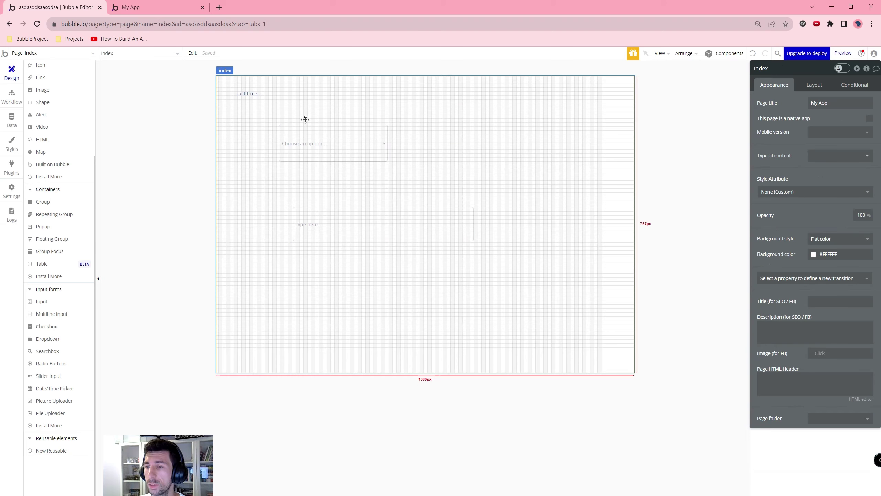
key(ctrl+a)
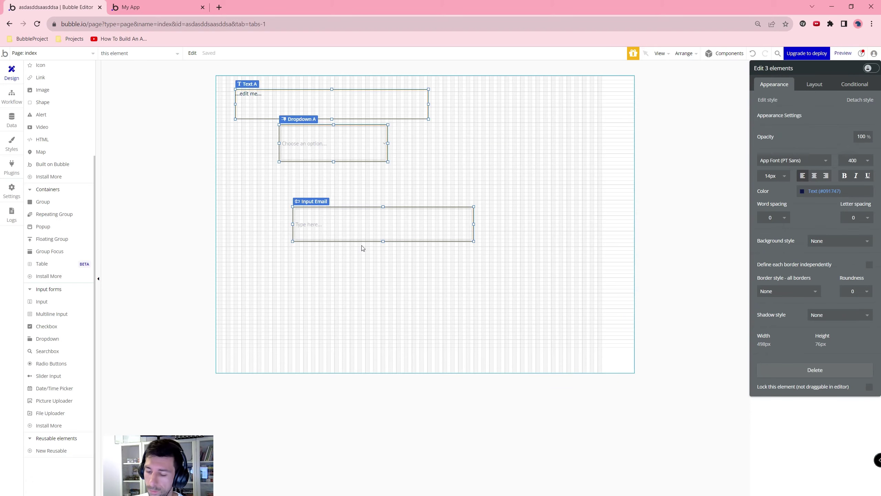
key(Delete)
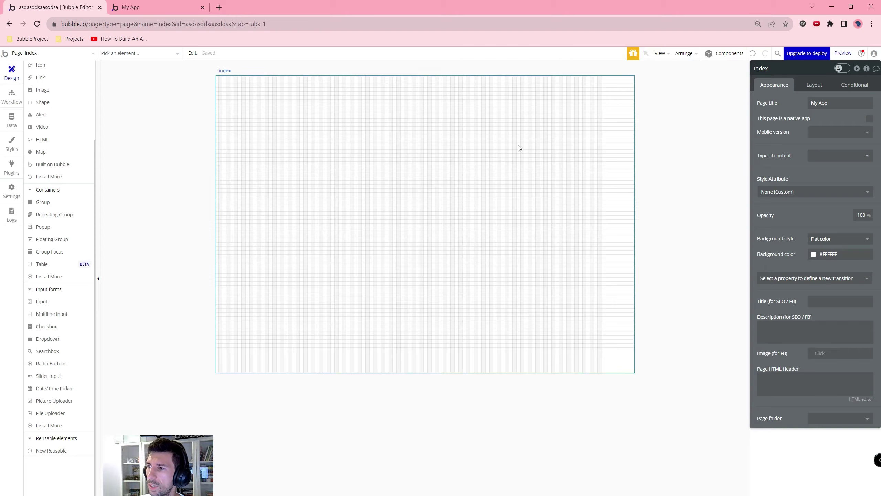
Step: Change the empty index page's Container layout setting to Column
click(816, 86)
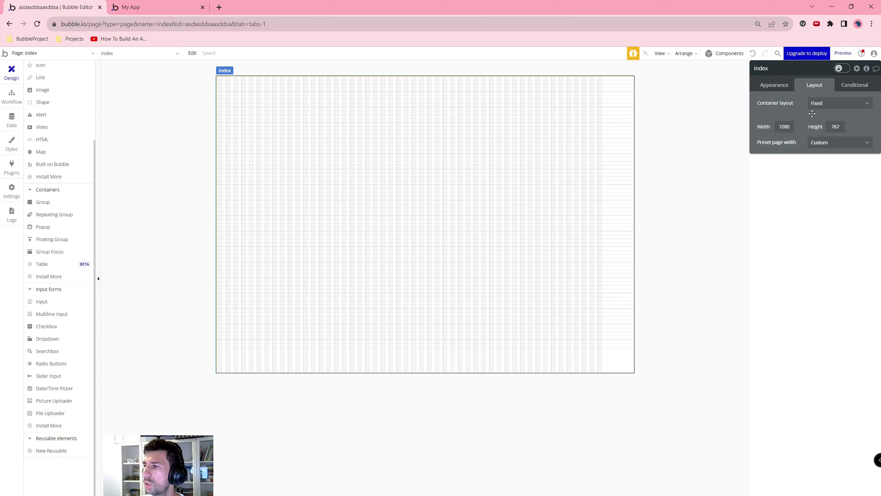
click(843, 105)
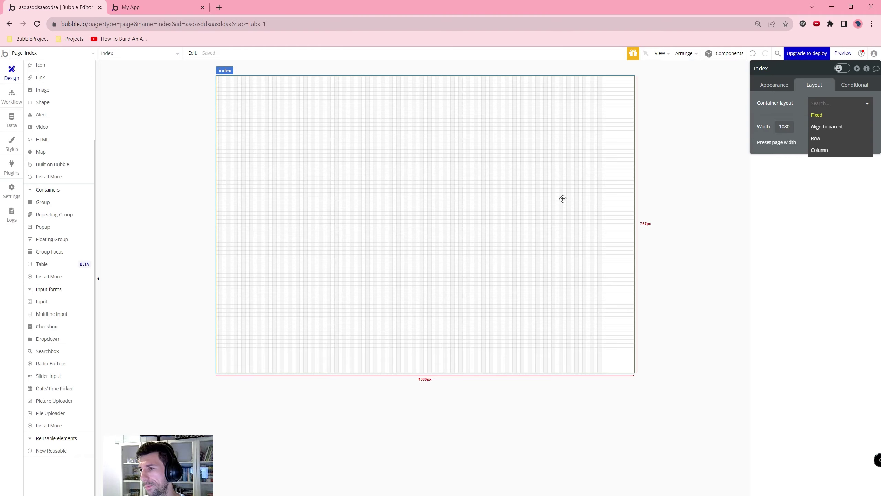
click(831, 150)
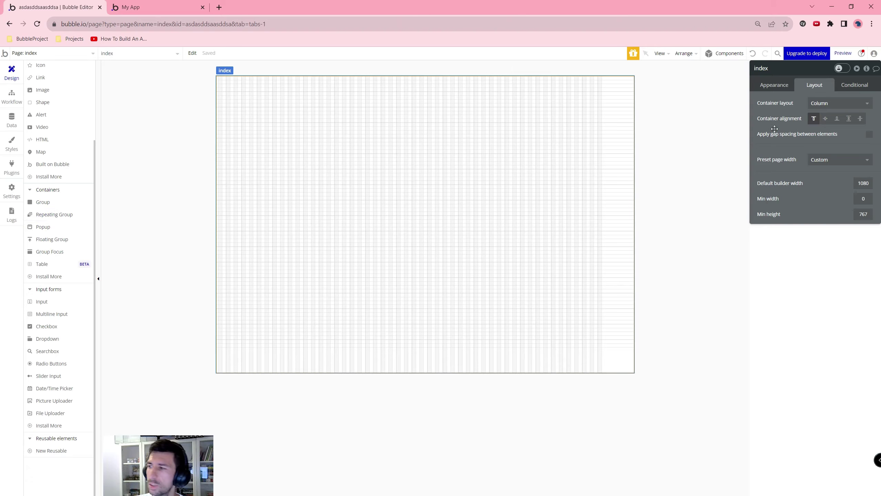
scroll(59, 150, up, 3)
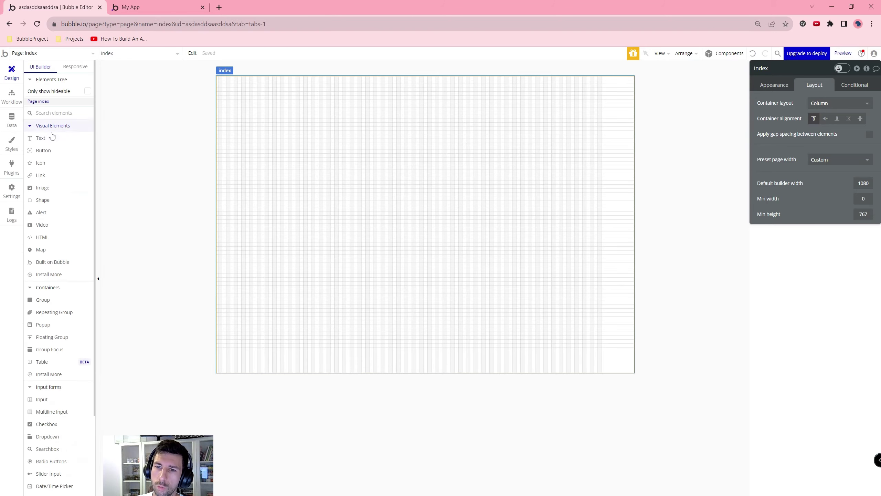
Step: Add a test text element and two buttons, Button A and Button B, to the page
mouse_move(40, 146)
mouse_down()
mouse_move(365, 147)
mouse_move(430, 192)
mouse_up()
click(44, 158)
click(43, 167)
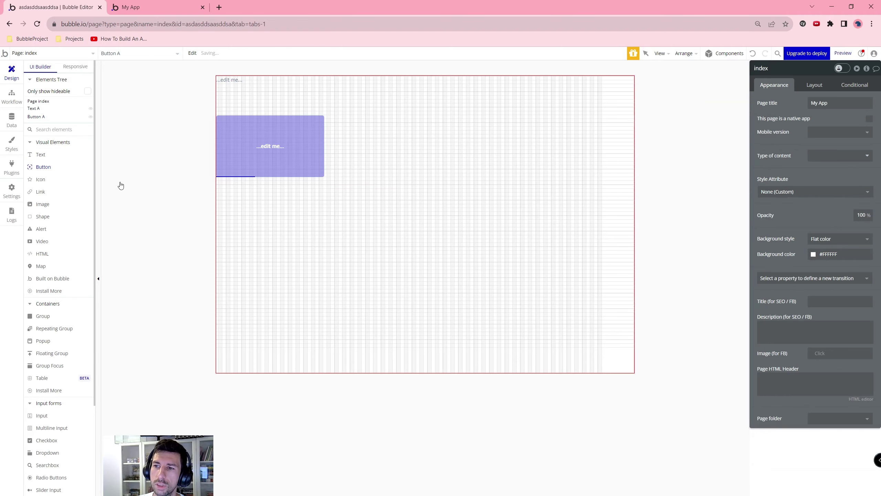
drag(315, 213, 444, 262)
Step: Set the page's container layout to Row
click(405, 140)
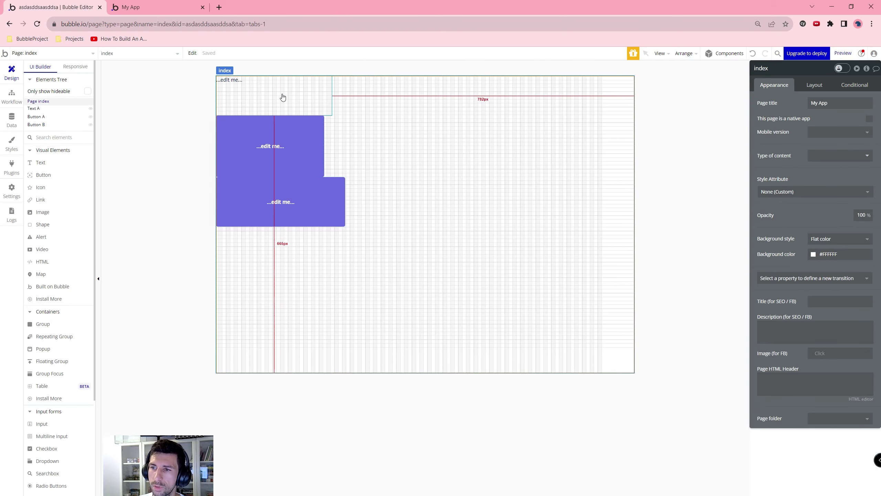
click(826, 89)
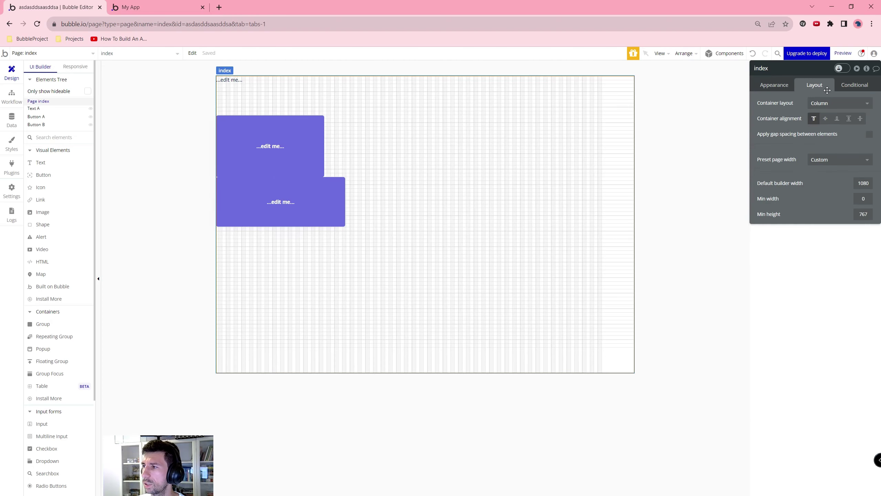
click(825, 103)
click(823, 141)
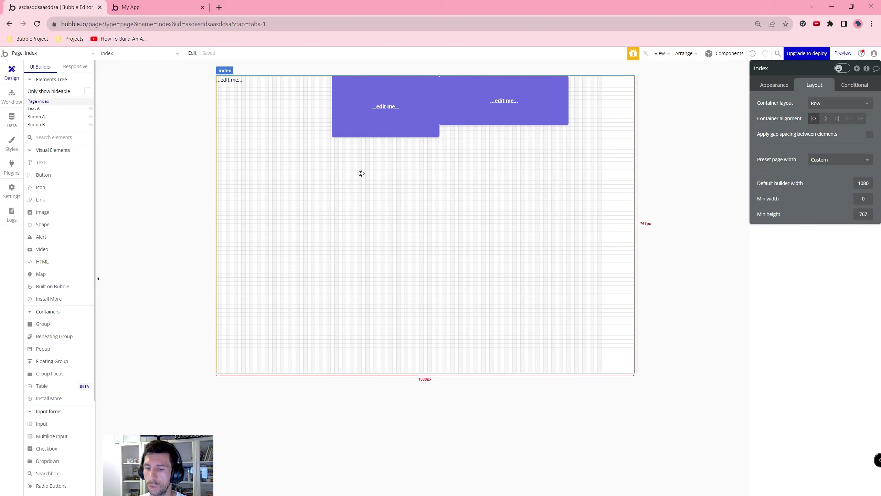
Step: Delete all elements and set the page's container layout back to Column
key(ctrl+a)
key(Delete)
click(839, 103)
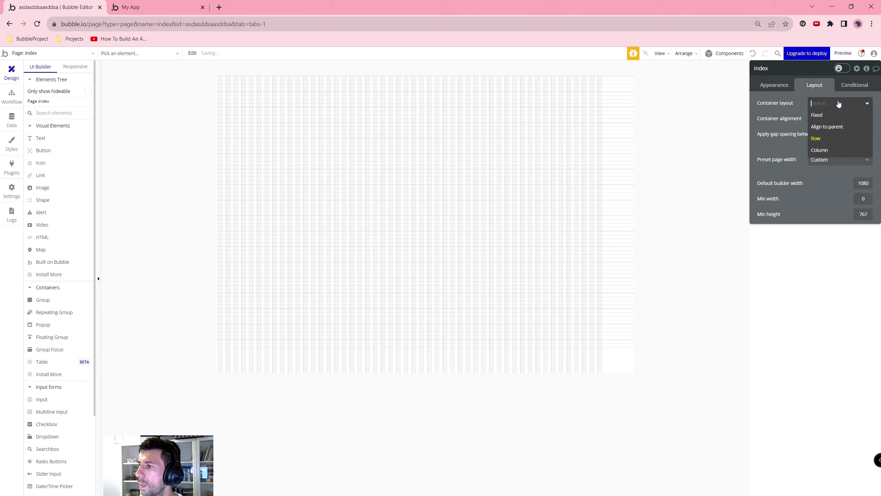
click(822, 150)
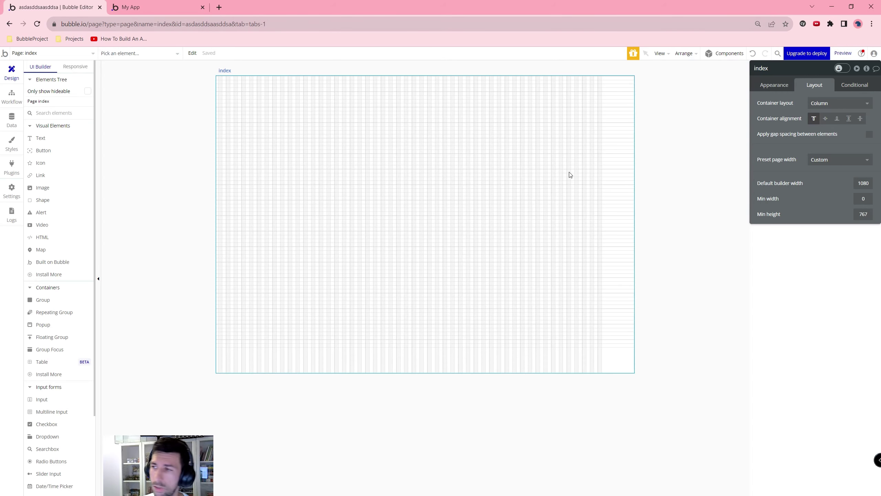
Step: Place the standard header template and the 'Deploy within minutes' hero template from the Component Library
click(714, 53)
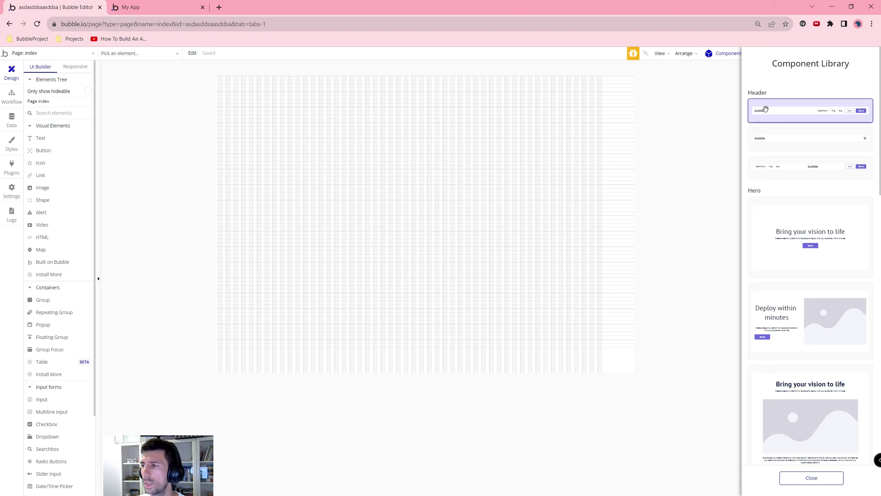
drag(777, 109, 451, 124)
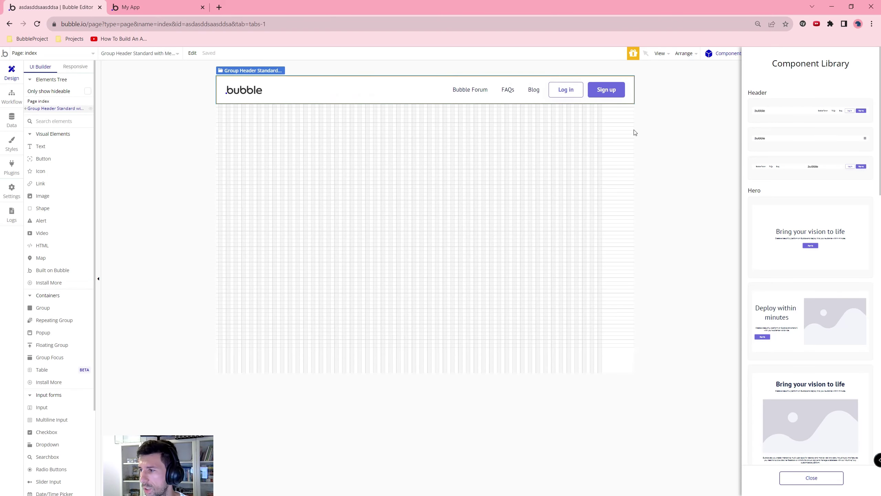
scroll(798, 237, down, 5)
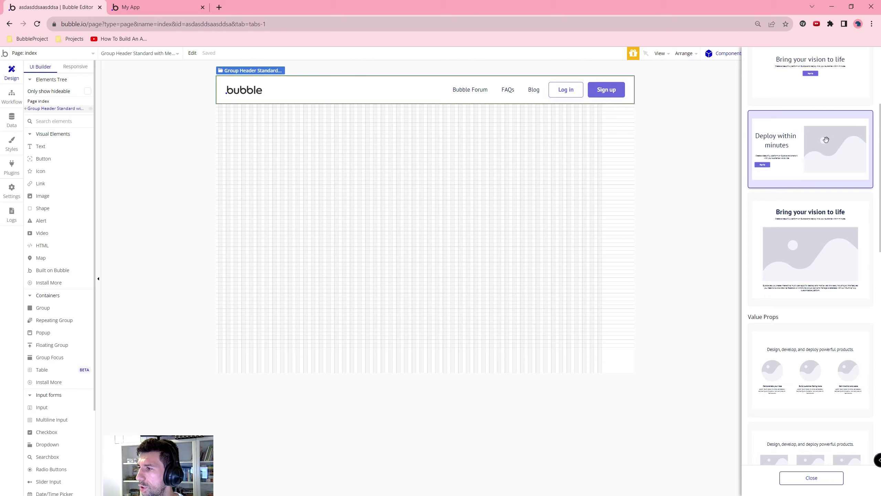
drag(826, 140, 341, 157)
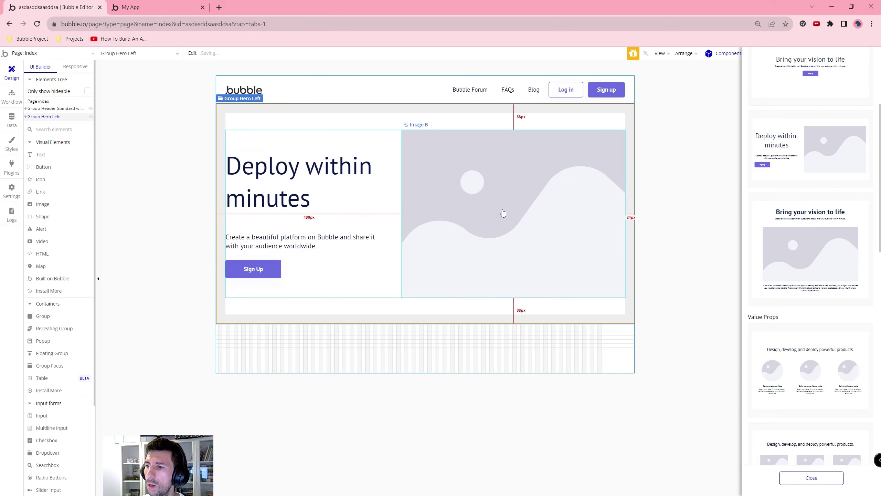
click(566, 90)
scroll(879, 242, down, 4)
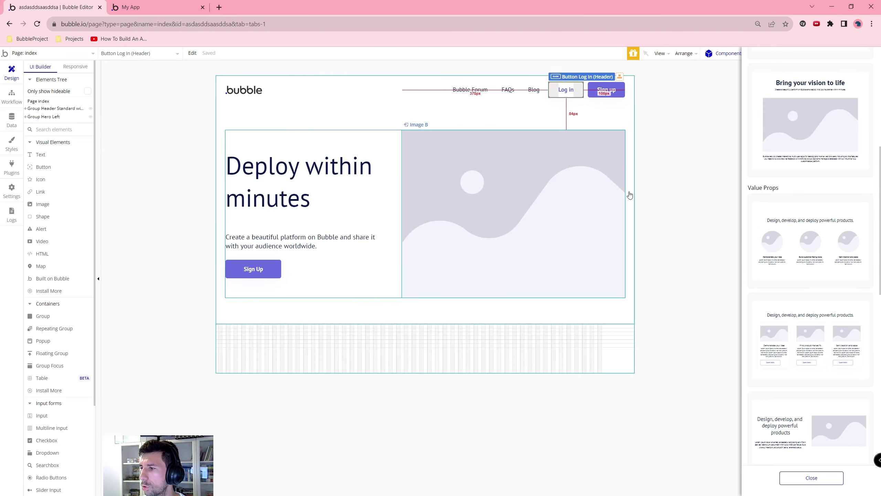
scroll(821, 234, down, 15)
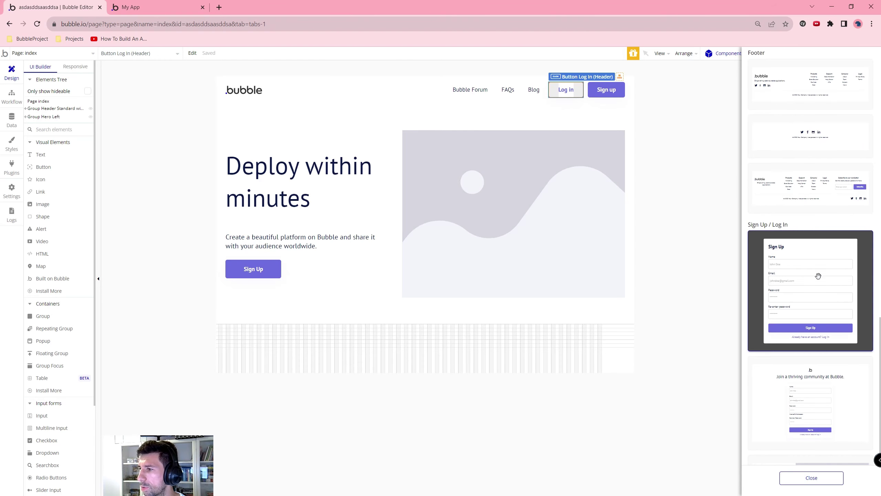
Step: Add the Sign Up / Log In popup template and inspect its Name, Email and Password inputs
drag(818, 275, 398, 179)
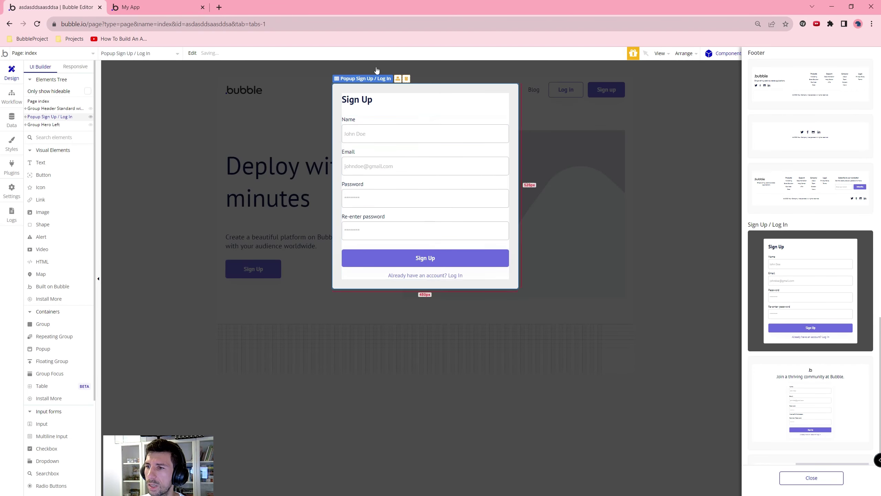
click(420, 264)
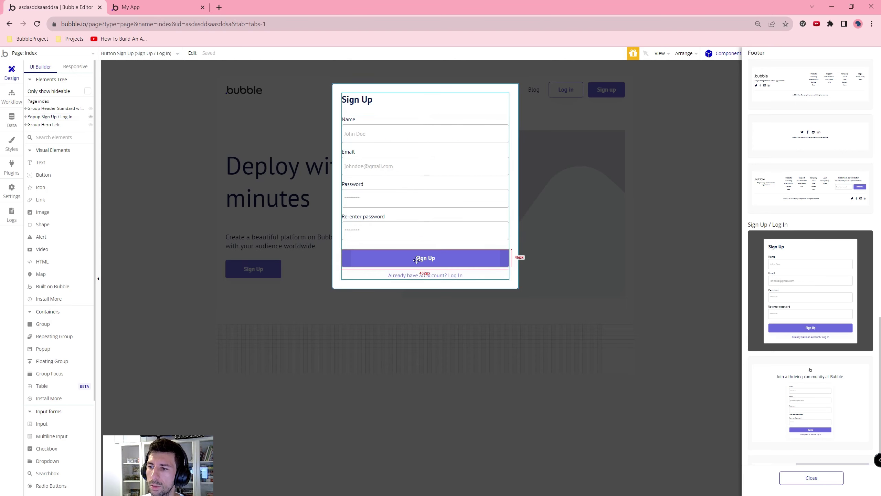
double_click(356, 135)
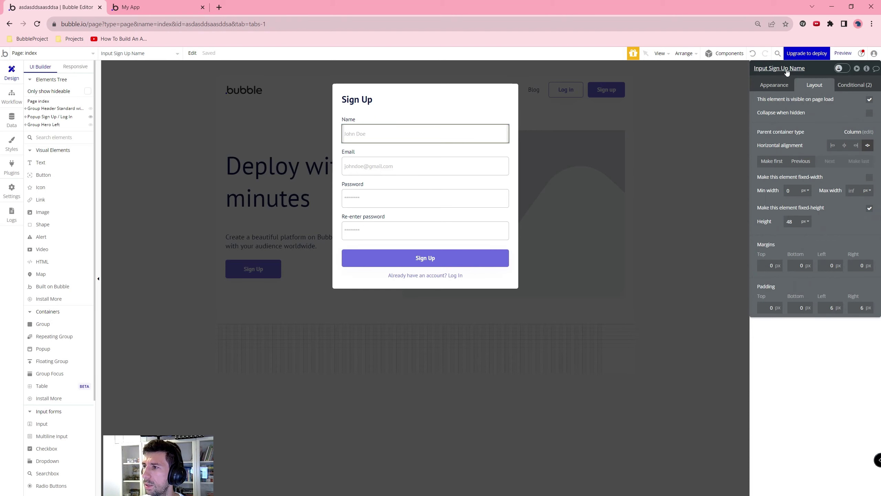
click(368, 168)
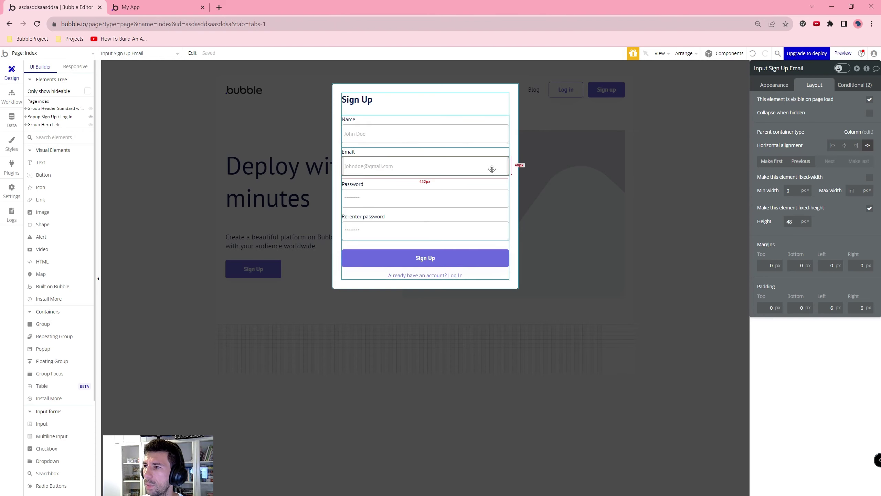
click(503, 198)
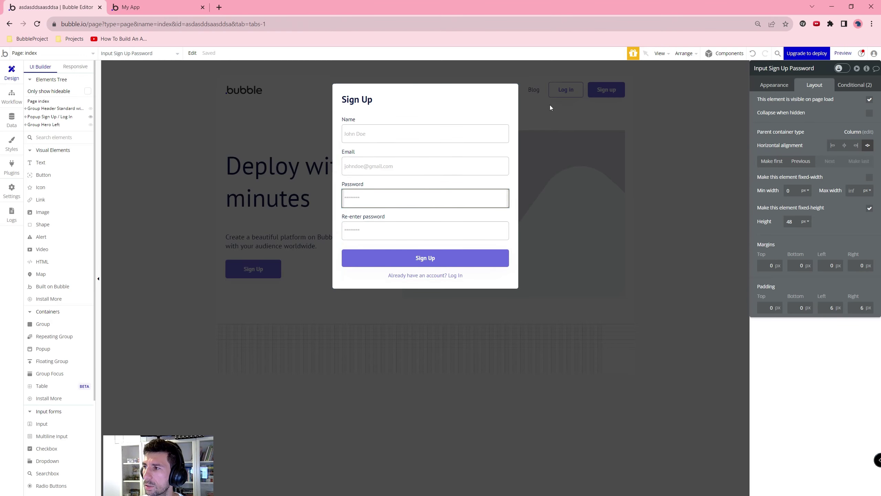
Step: Create a click workflow for the popup's Sign Up button
click(397, 264)
click(775, 85)
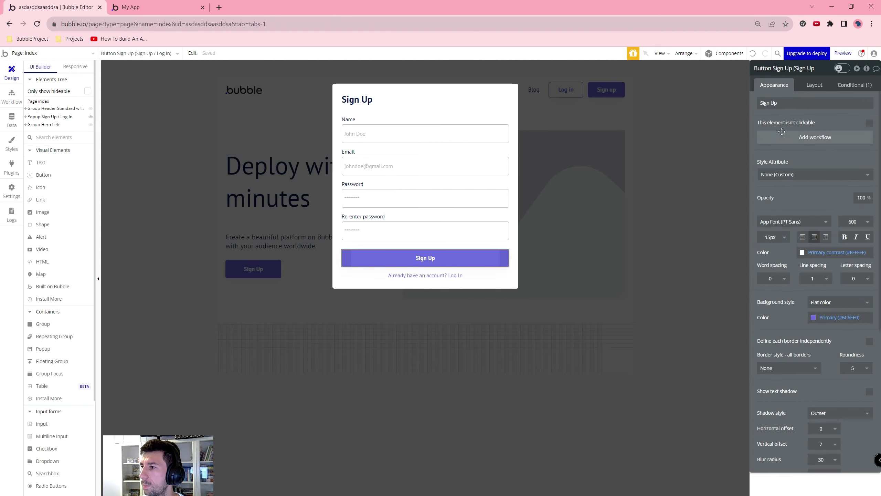
click(793, 137)
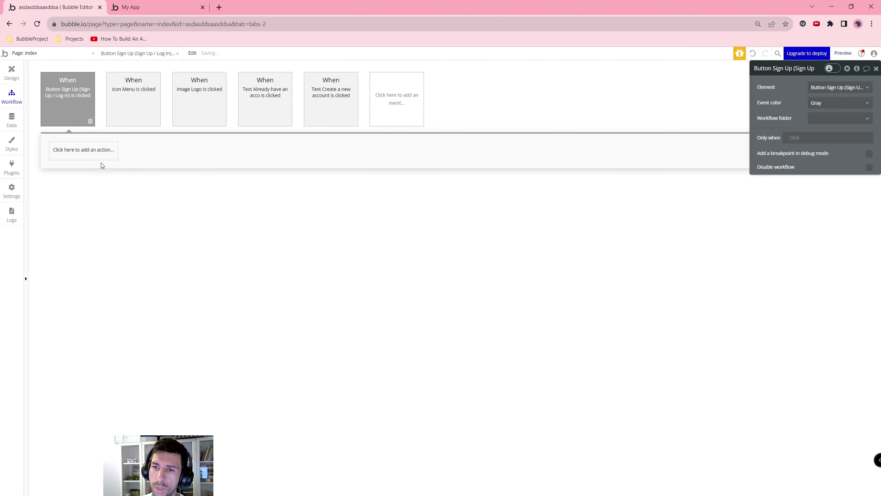
Step: Add a 'Sign the user up' action with Email set to Input Sign Up Email's value
click(89, 153)
text(sign)
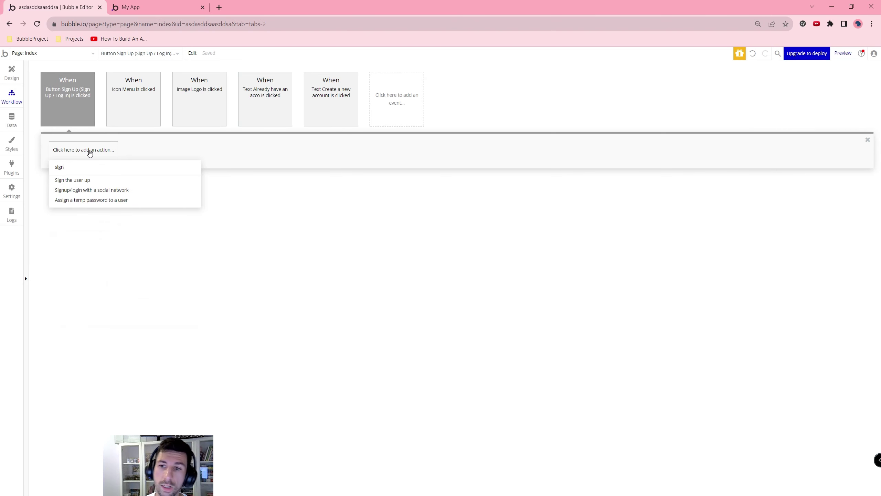
click(83, 179)
click(824, 87)
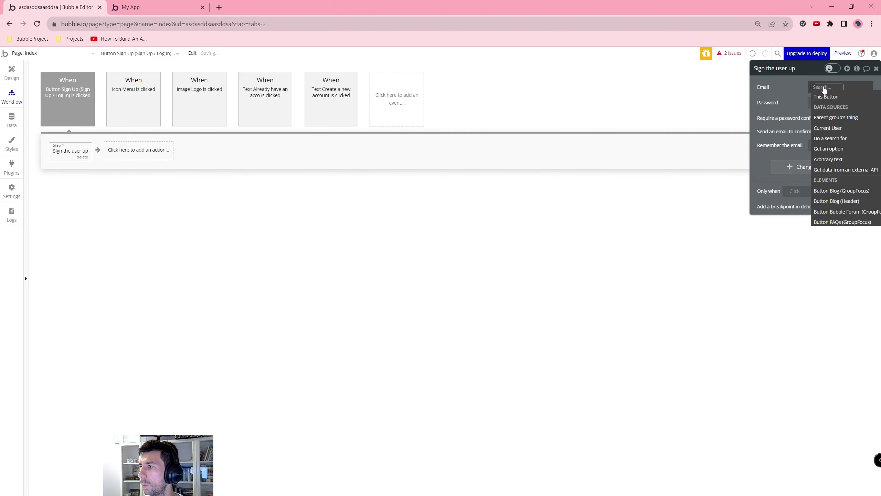
text(em)
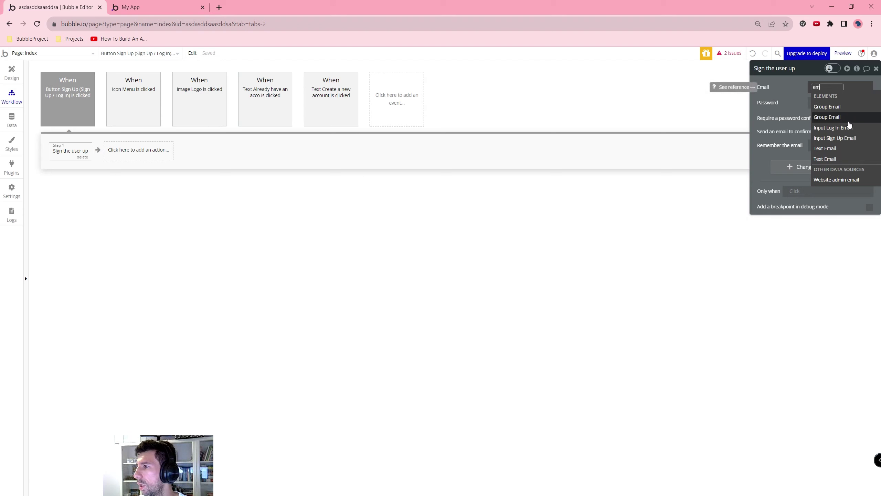
click(850, 128)
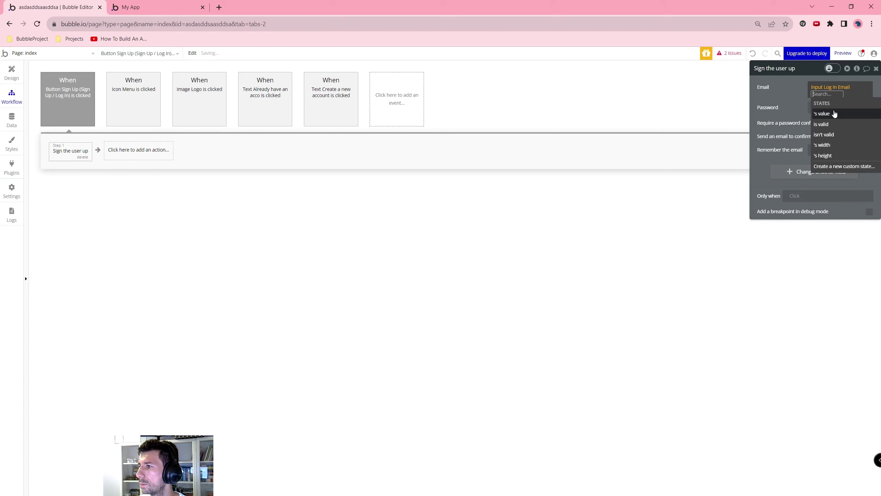
click(833, 88)
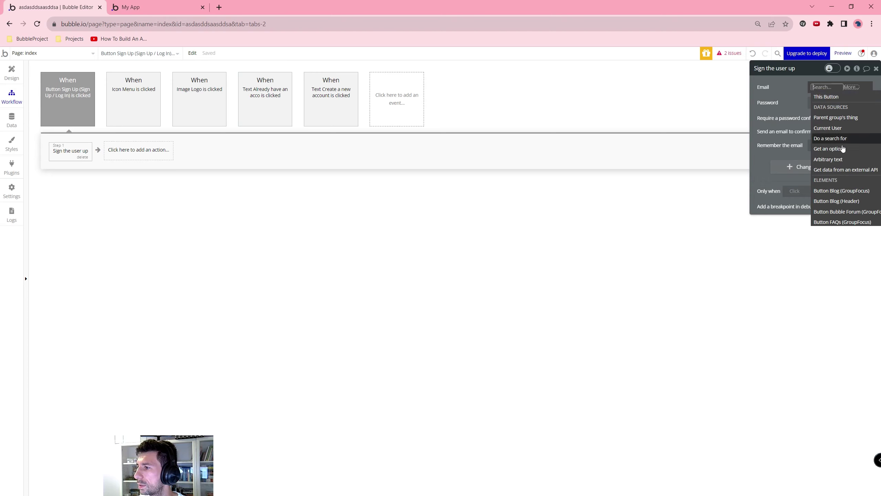
text(in)
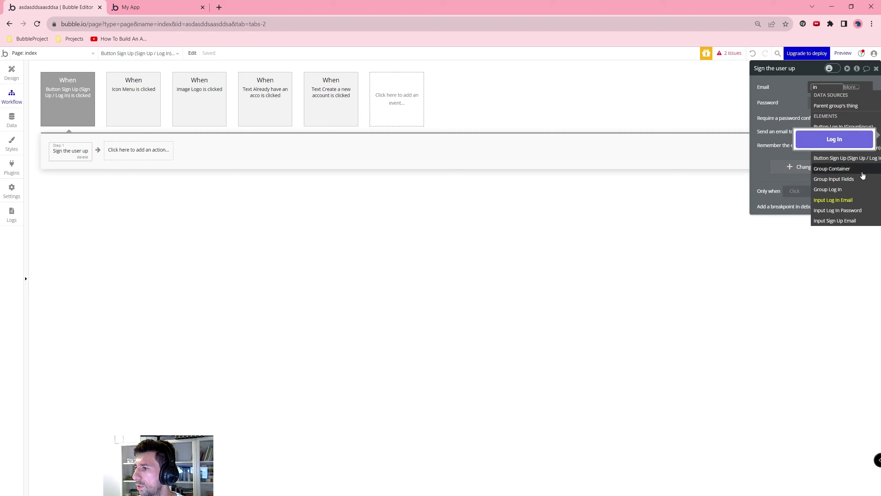
click(858, 221)
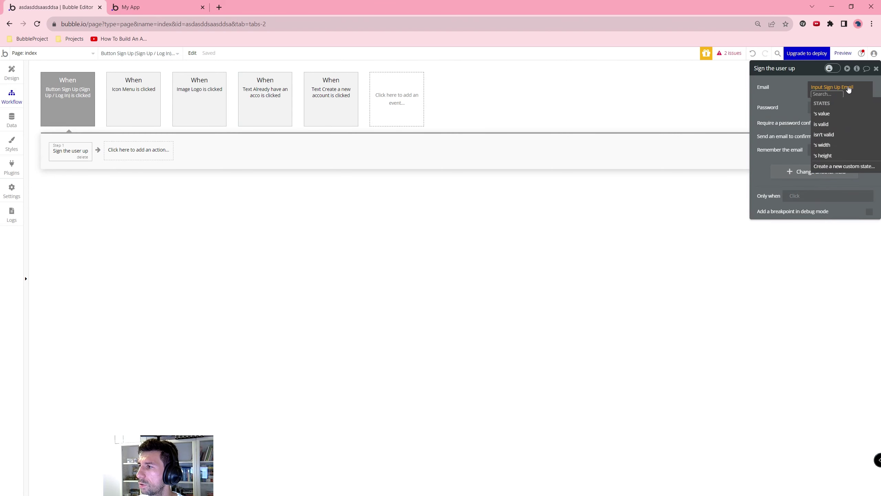
click(824, 113)
Step: Set the action's Password to Input Sign Up Password's value
click(819, 102)
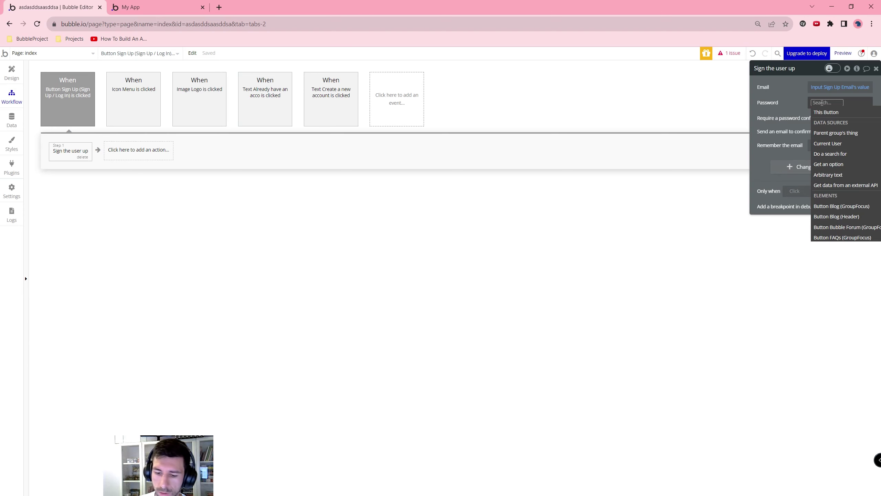
text(pass)
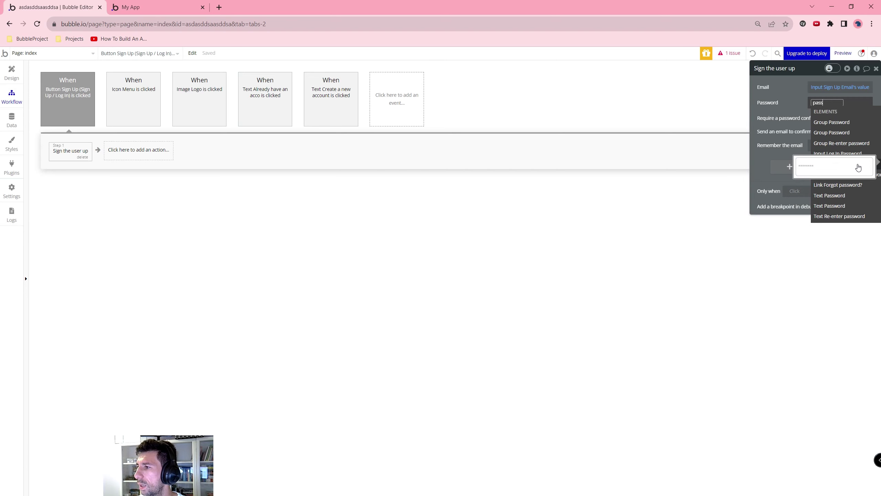
click(858, 168)
click(839, 120)
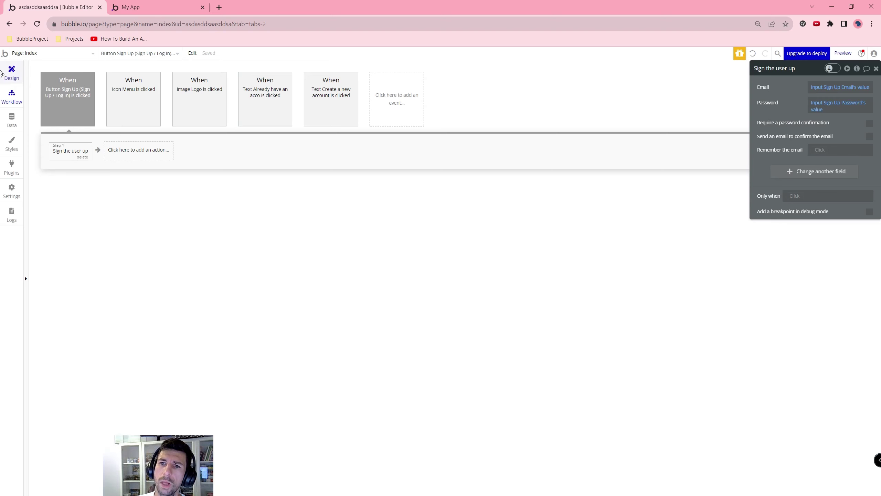
click(18, 75)
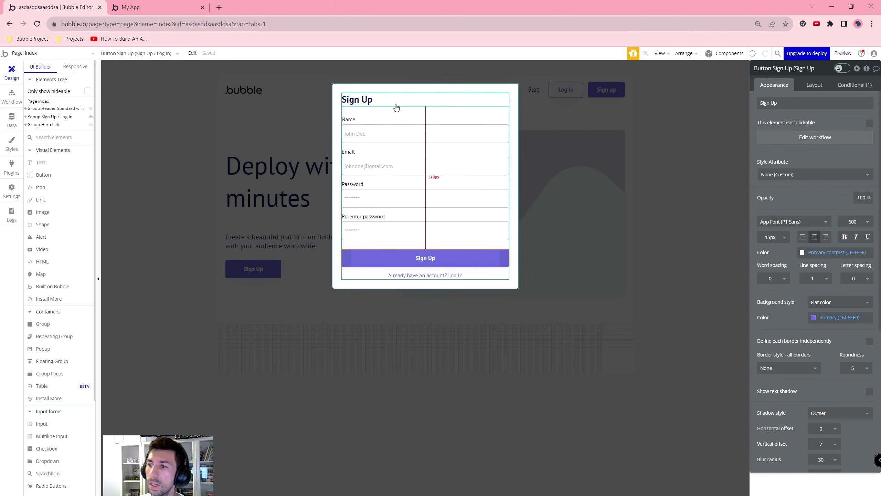
Step: Create a click workflow for the header's Sign up button
click(581, 109)
click(607, 90)
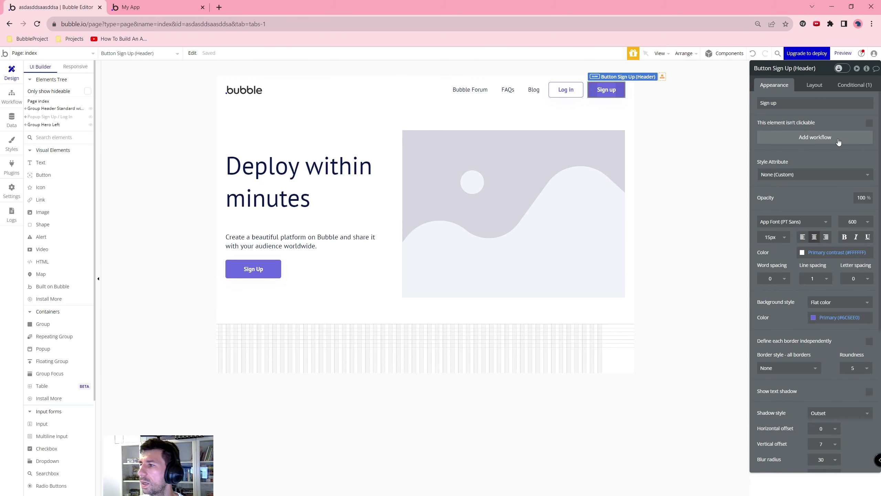
click(838, 141)
Step: Add a 'Show an element' action for Popup Sign Up / Log In, then view the running app
click(88, 158)
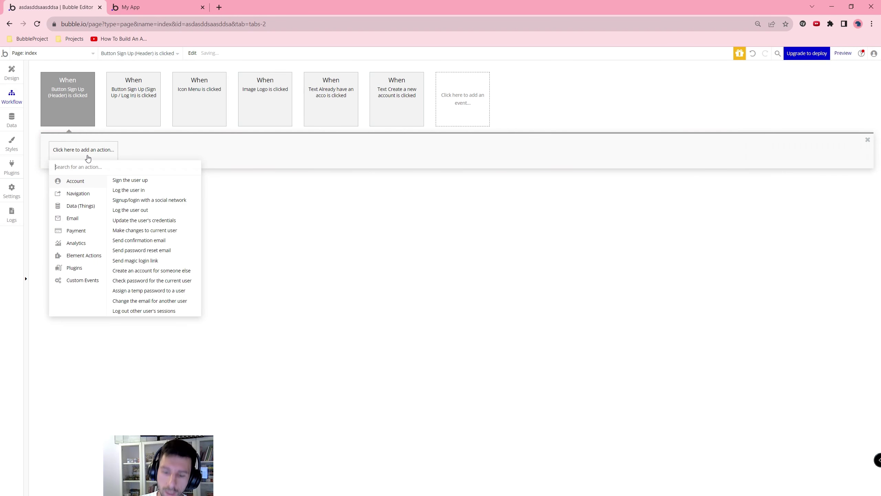
text(sho)
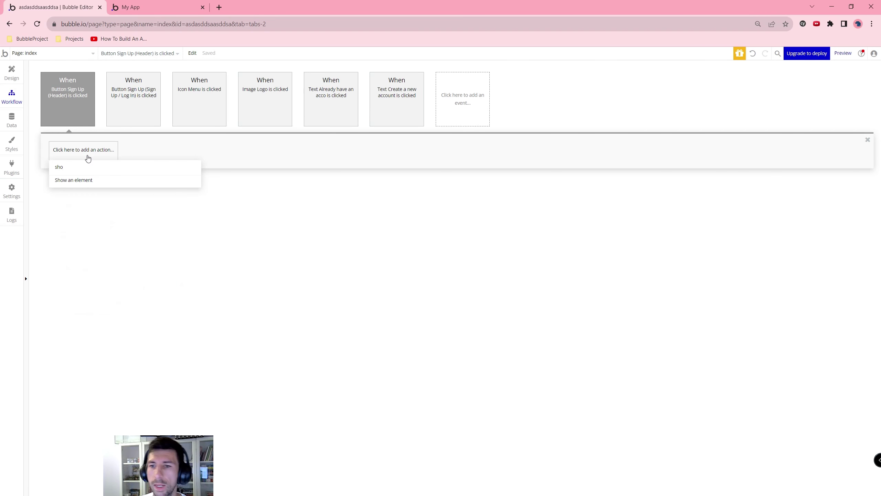
click(74, 180)
click(825, 88)
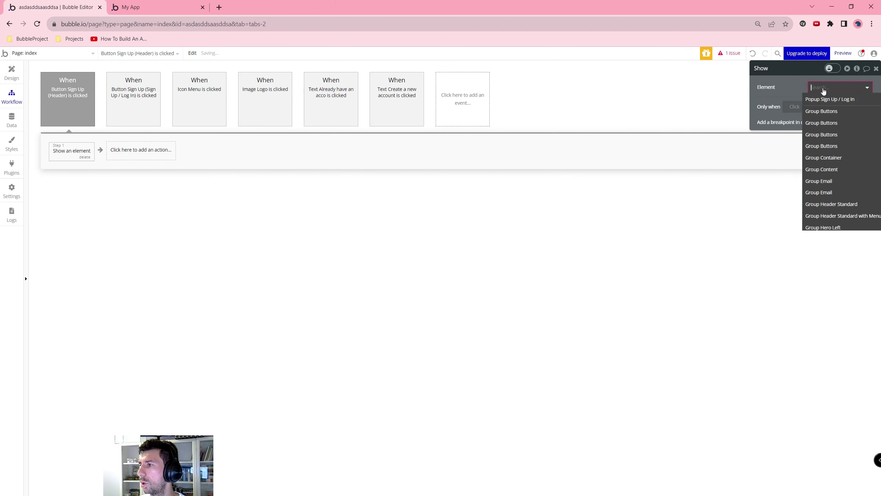
click(831, 99)
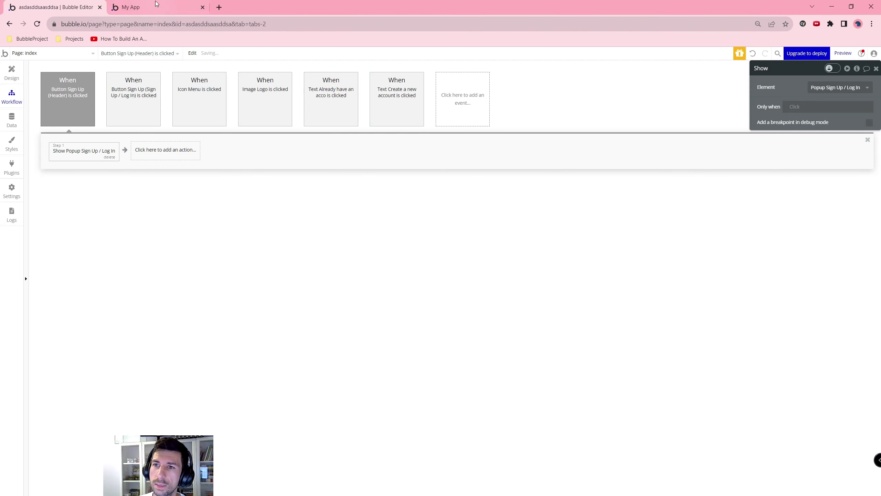
click(163, 7)
click(311, 215)
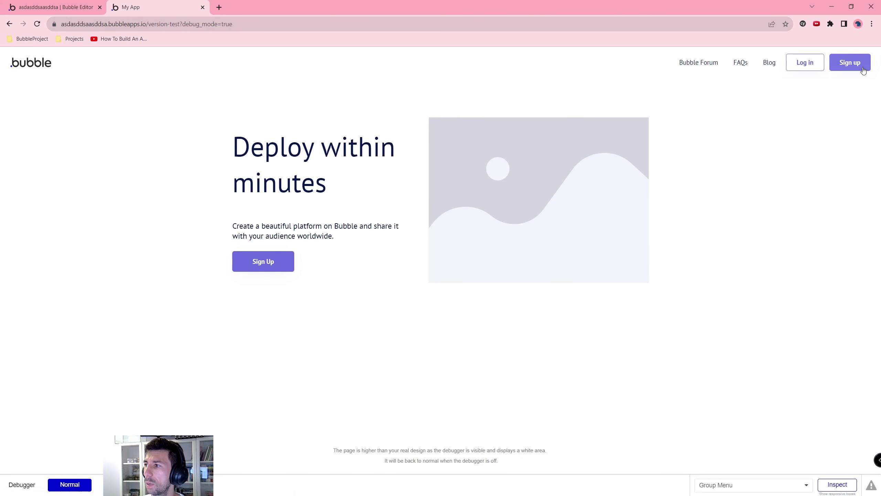
Step: Open the Sign Up popup from the preview's header Sign up button
click(850, 62)
drag(345, 108, 409, 118)
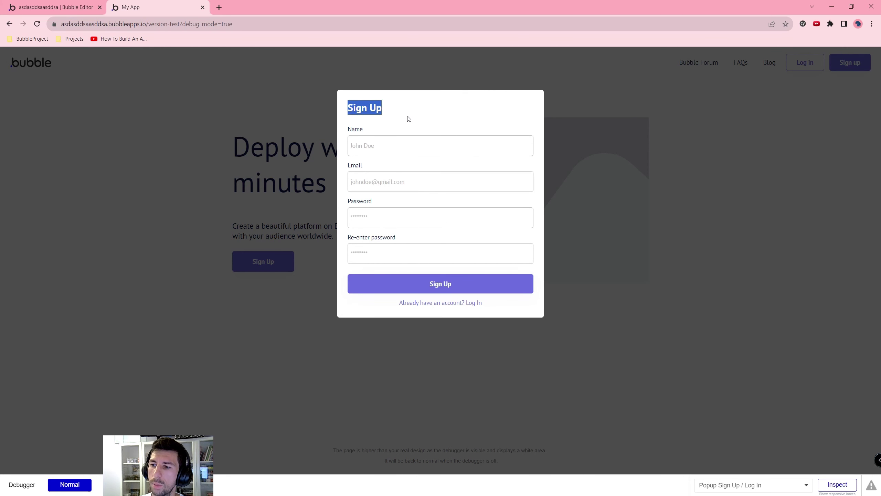
click(568, 357)
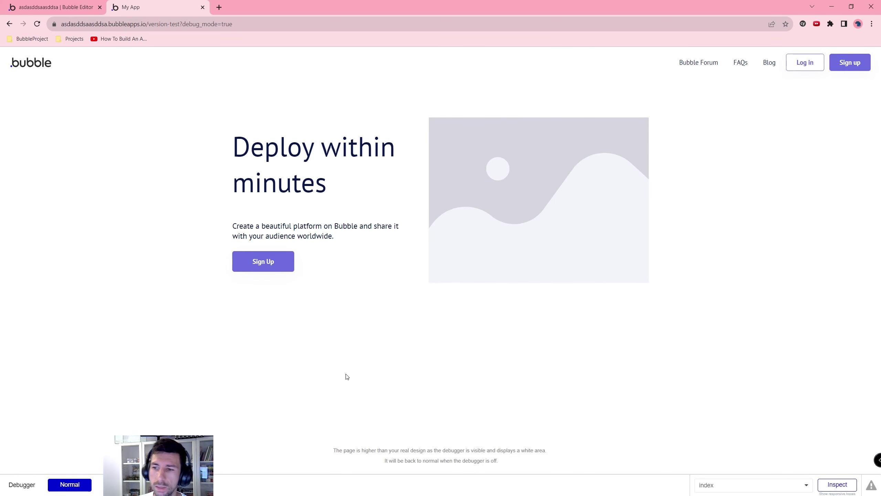
click(851, 64)
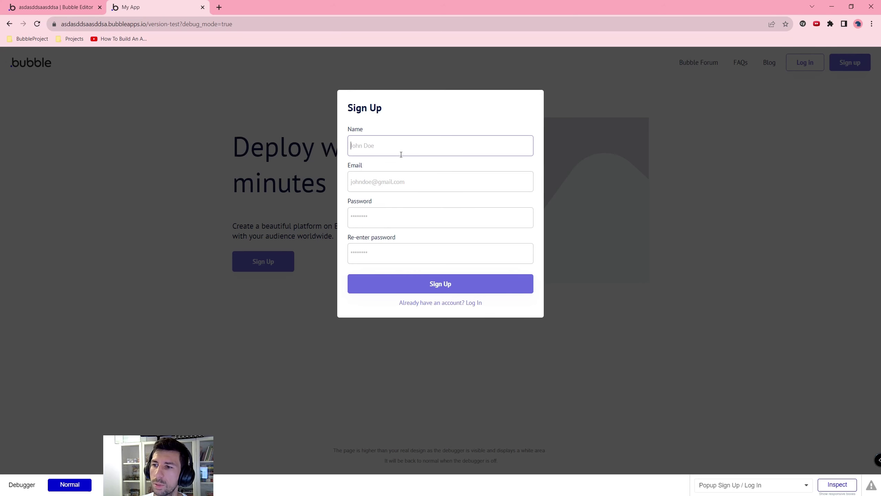
Step: Submit a test user's email address and password through the popup, then return to the editor
click(364, 181)
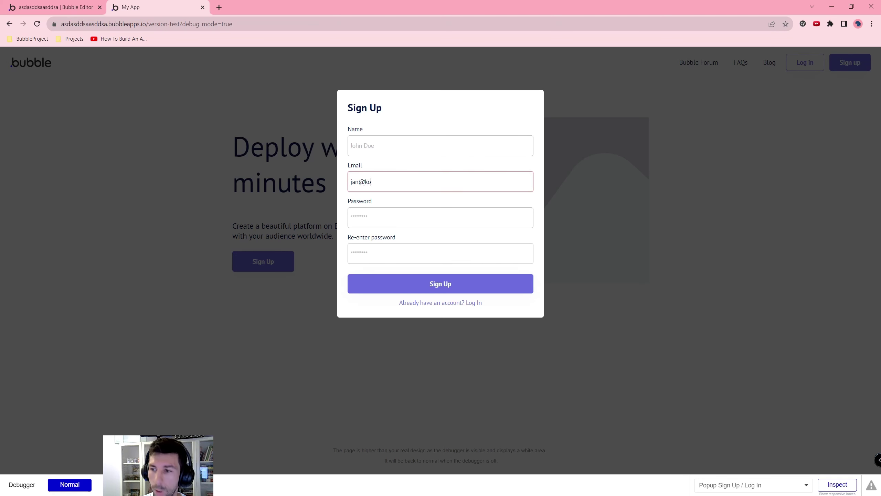
key(Tab)
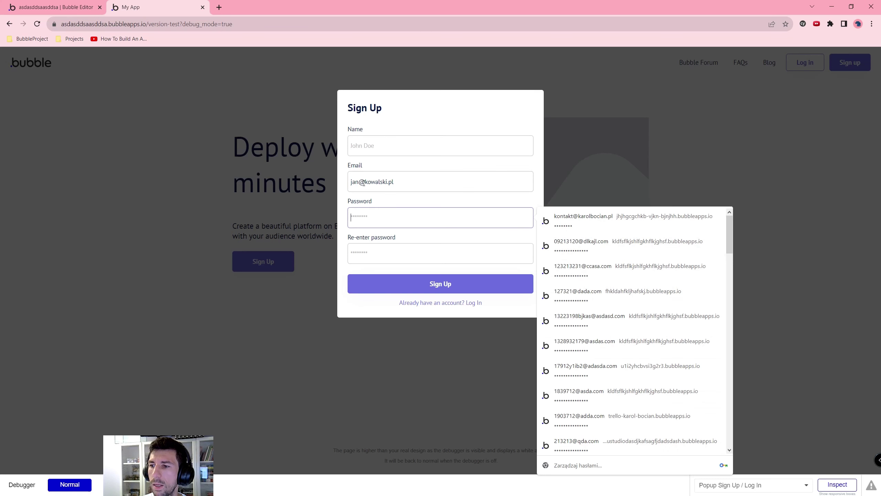
text(*********)
click(378, 274)
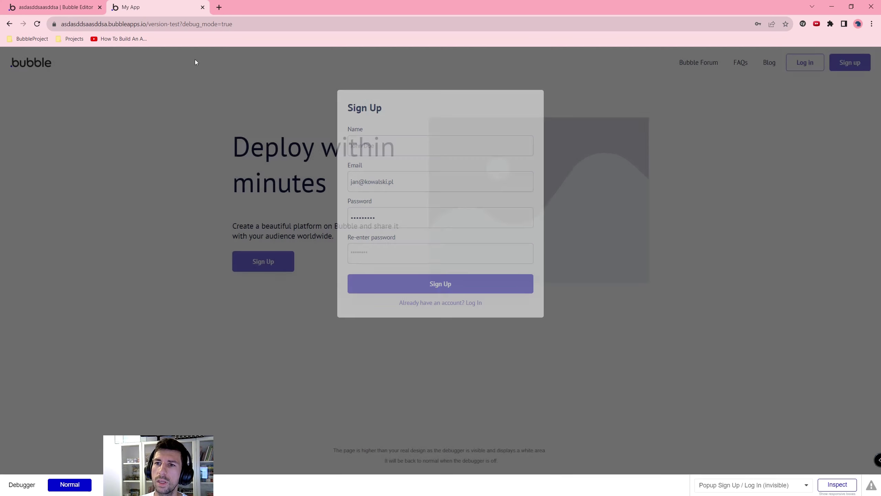
click(51, 8)
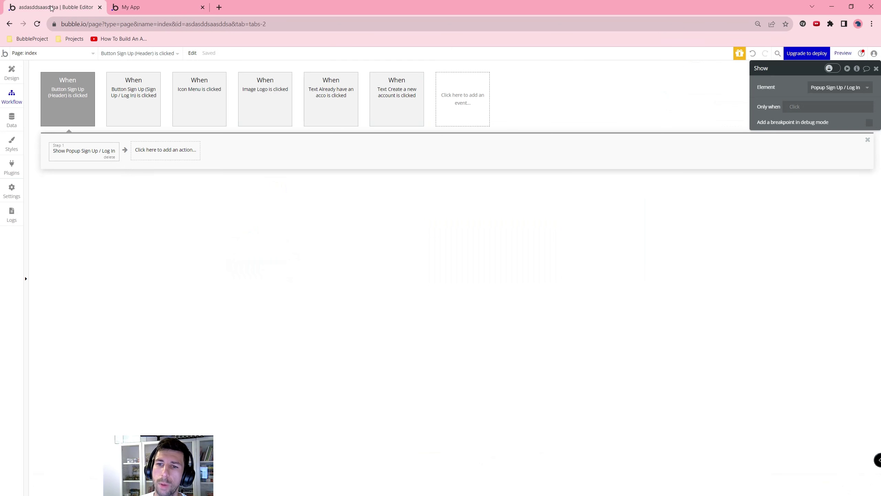
Step: Confirm App data's All Users lists the test user as the only User, then return to the index page design
click(12, 120)
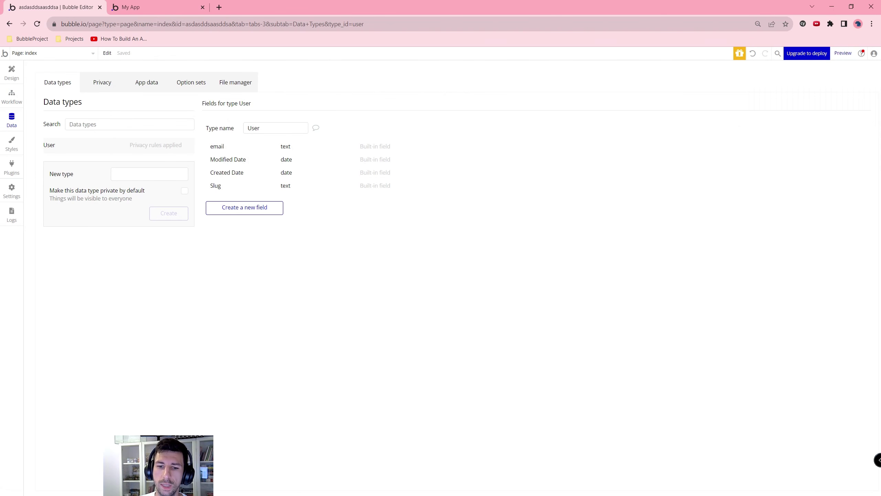
click(145, 81)
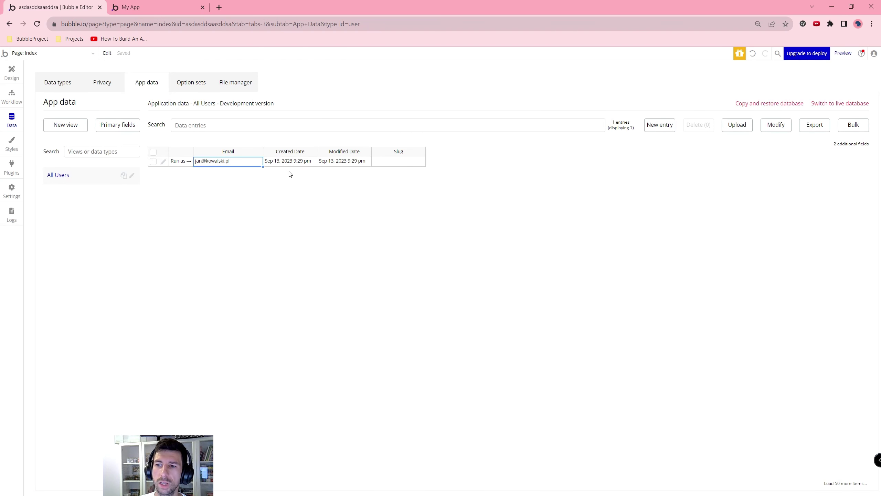
click(11, 73)
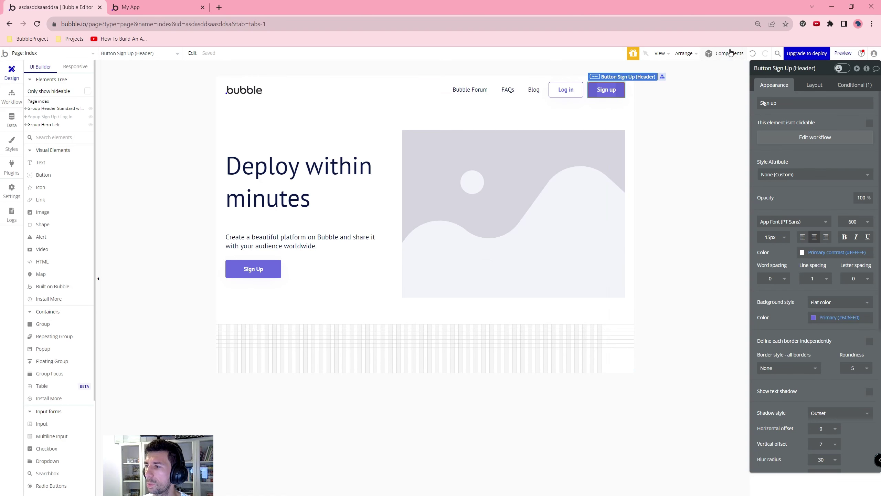
Step: Place the standard Footer template from Components below the hero, deselect it, and close the library
click(731, 52)
scroll(820, 230, down, 10)
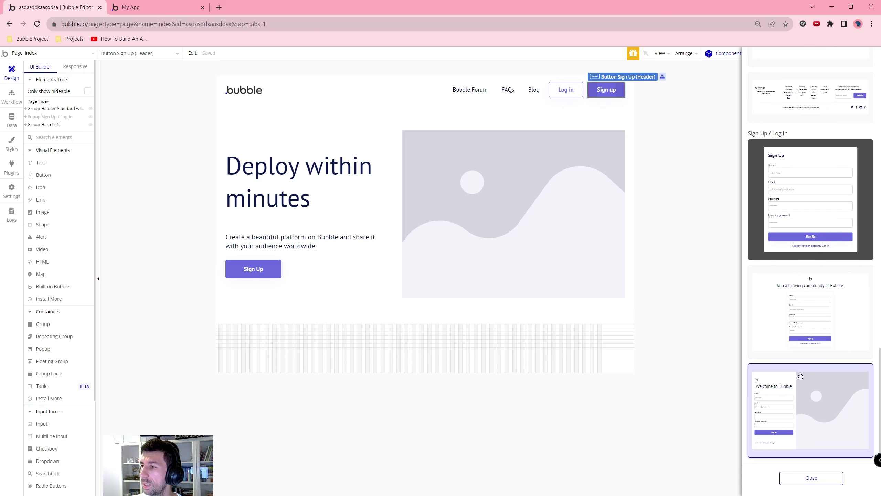
scroll(808, 371, up, 10)
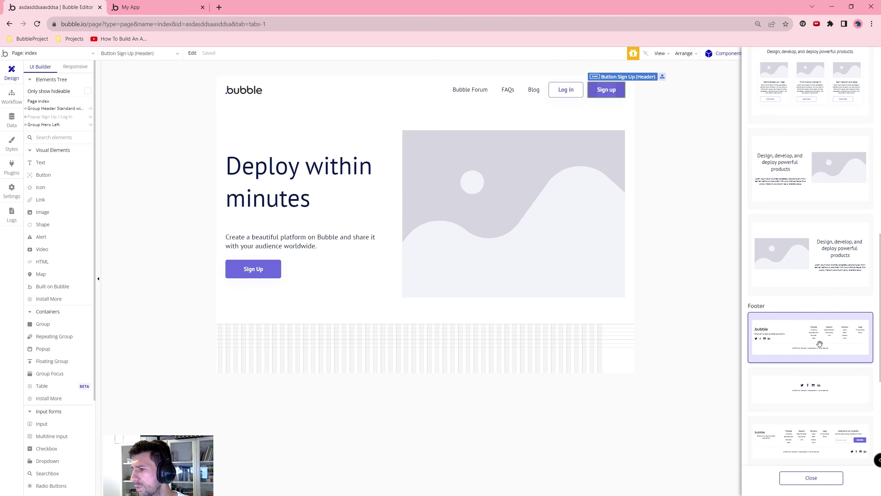
drag(819, 344, 372, 337)
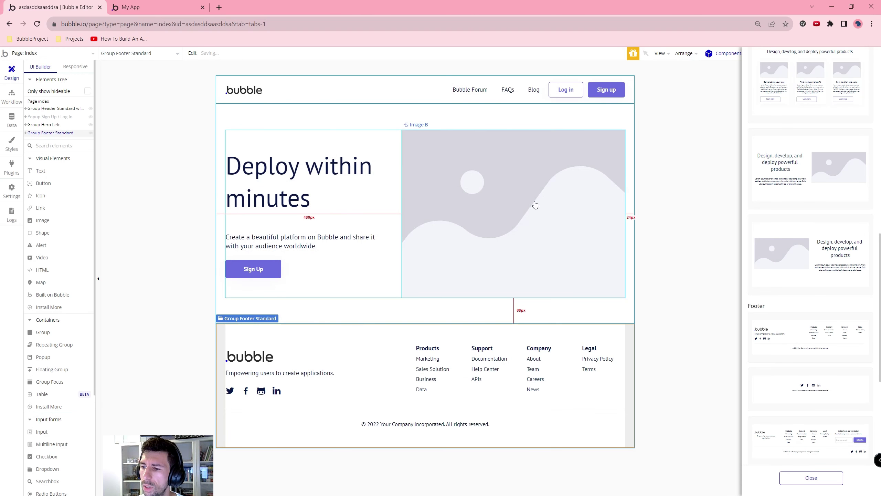
key(Escape)
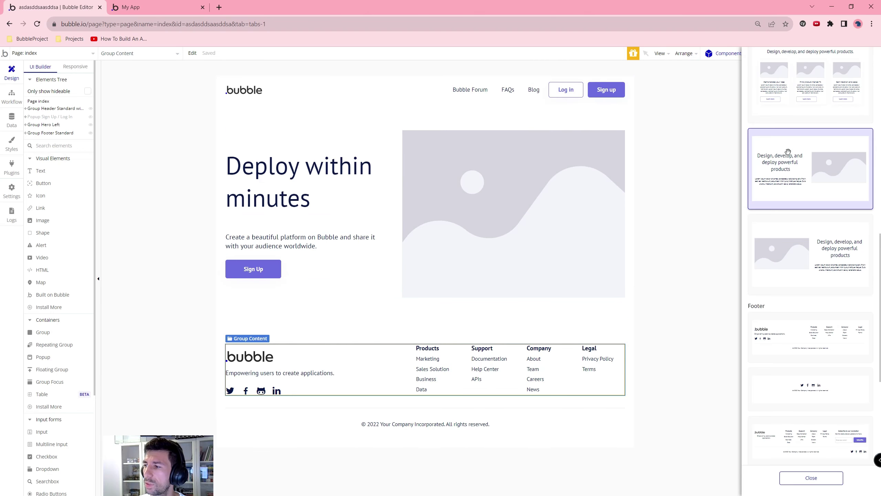
scroll(810, 194, up, 10)
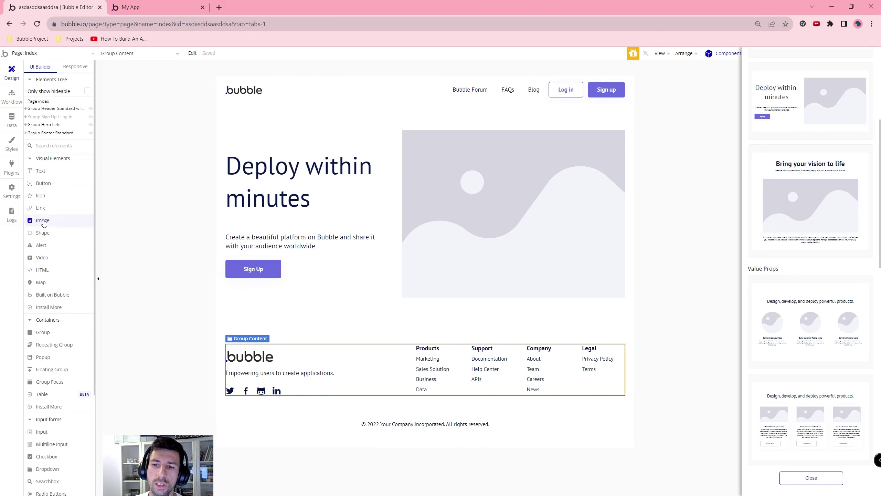
mouse_move(46, 387)
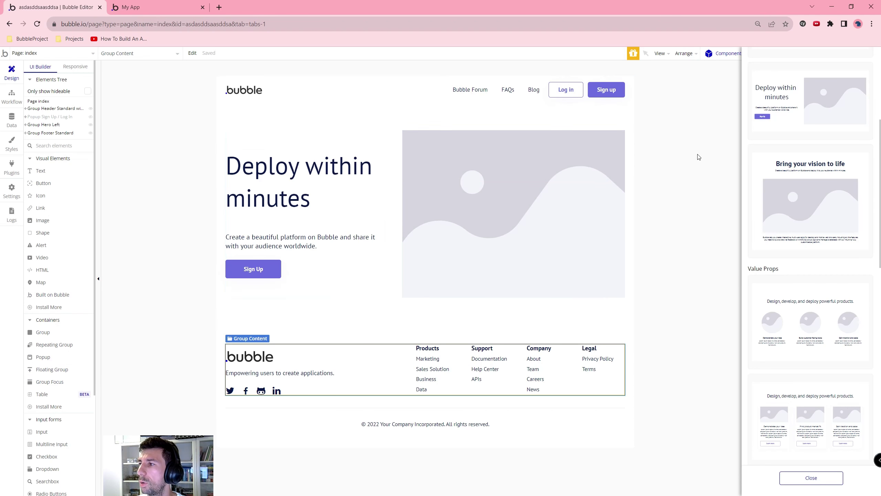
click(724, 88)
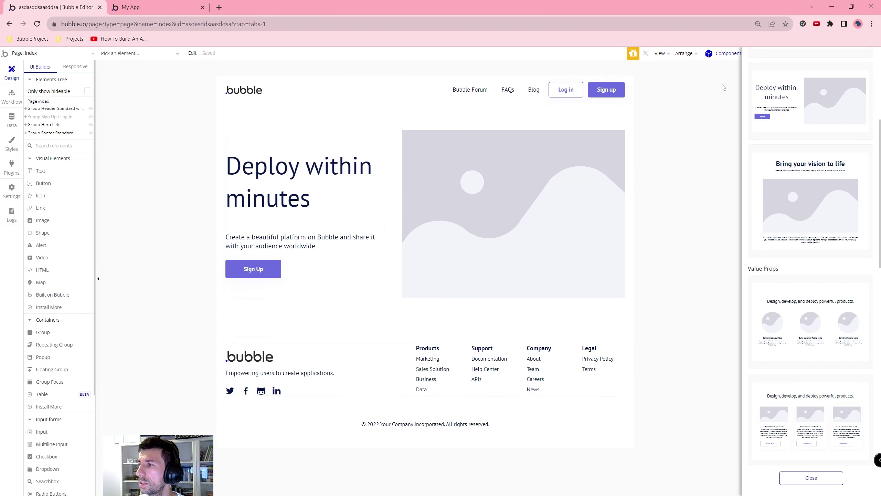
click(809, 479)
Step: Preview the app in debug mode to see the header, hero and new footer
click(843, 53)
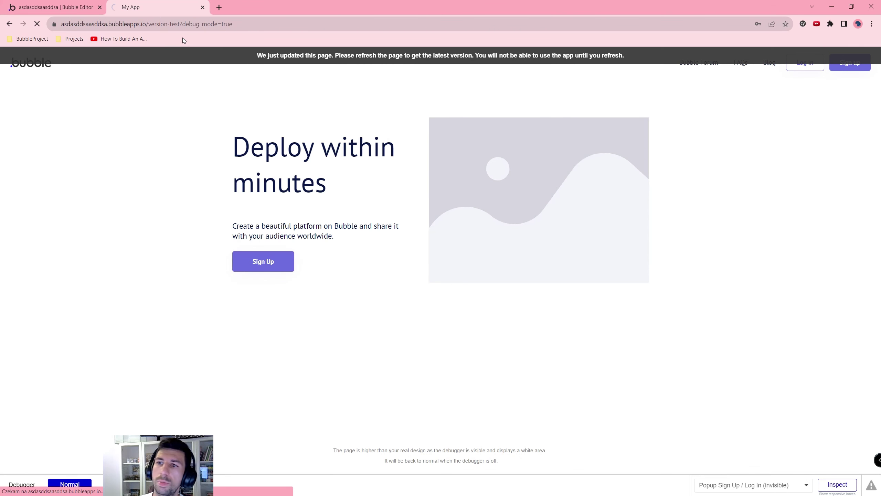